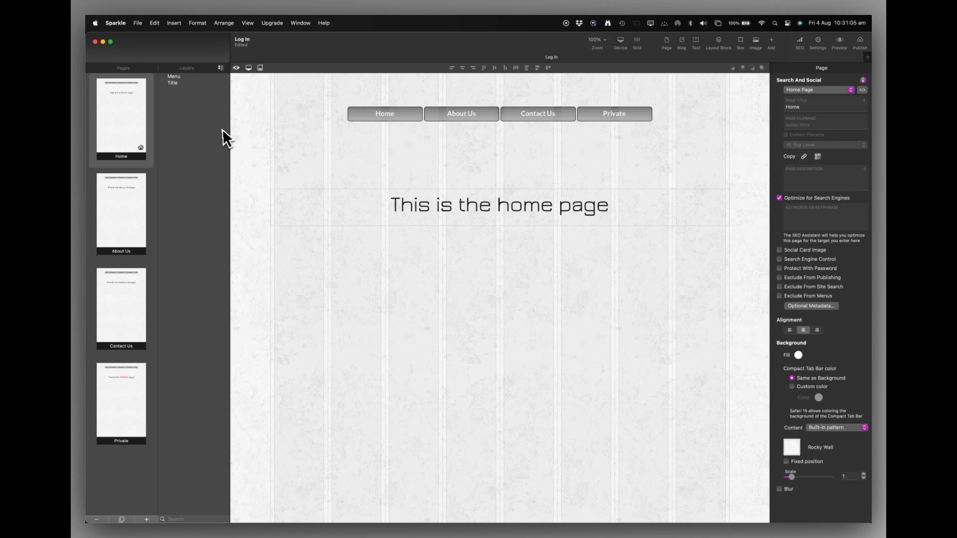
- Look through the About Us, Contact Us and Private pages, then return to Home
click(116, 223)
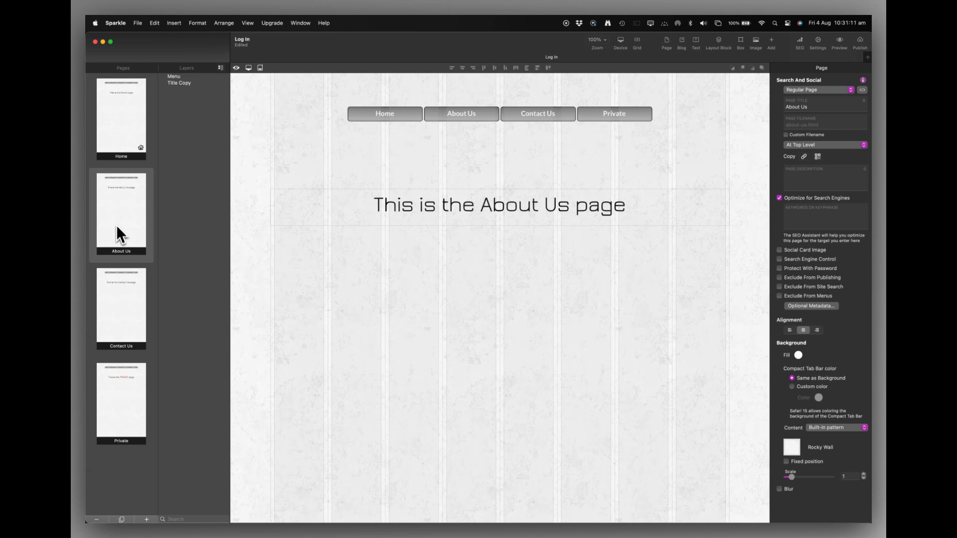
click(134, 311)
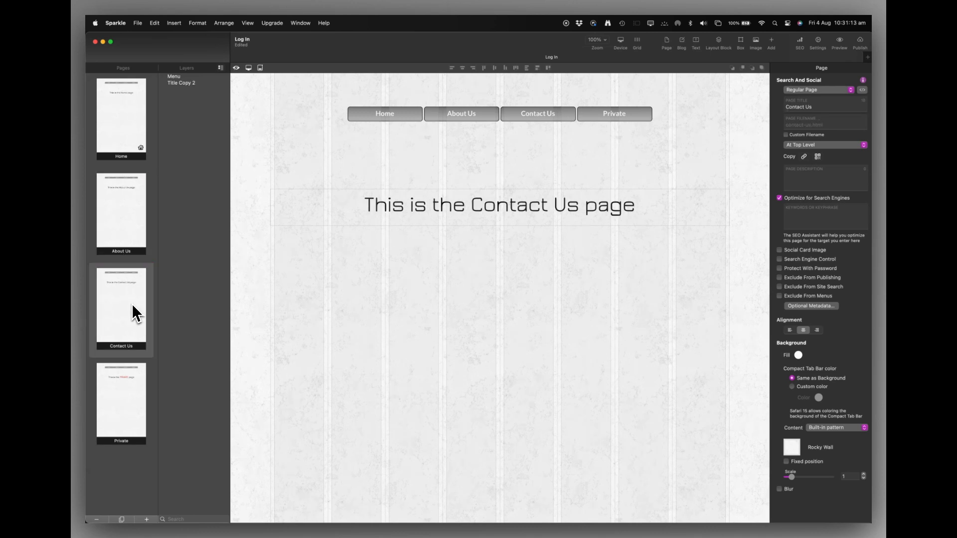
click(128, 427)
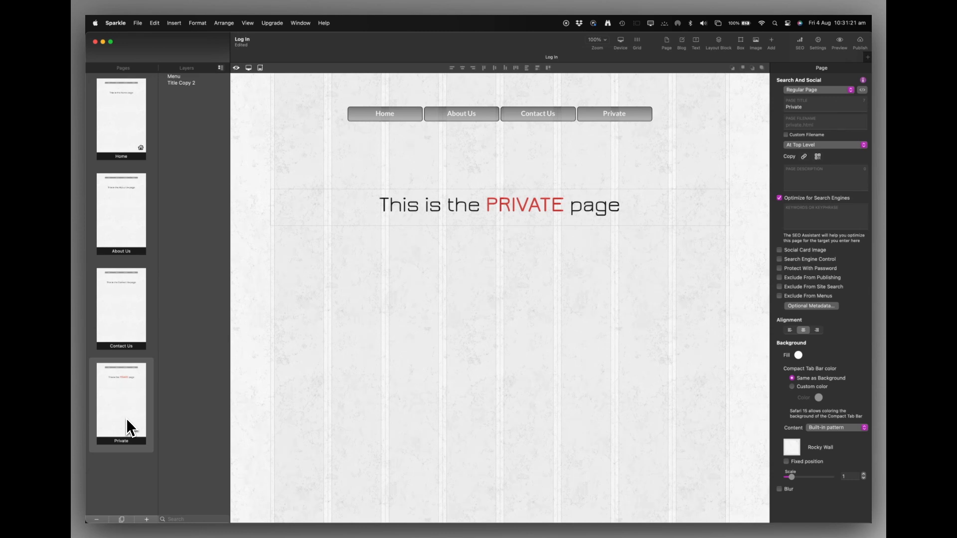
click(124, 140)
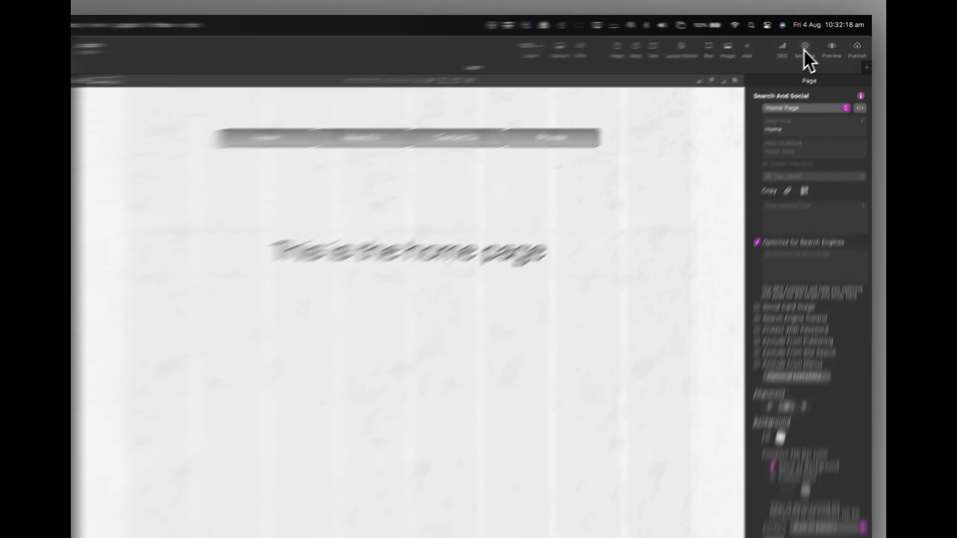
- Open Site Settings at Password Protection and bring up the user groups list
click(818, 41)
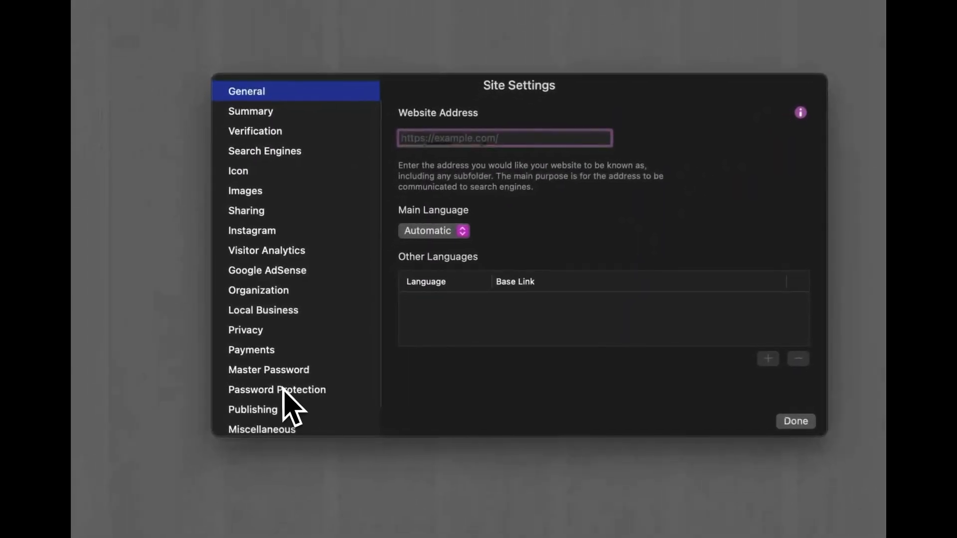
click(284, 390)
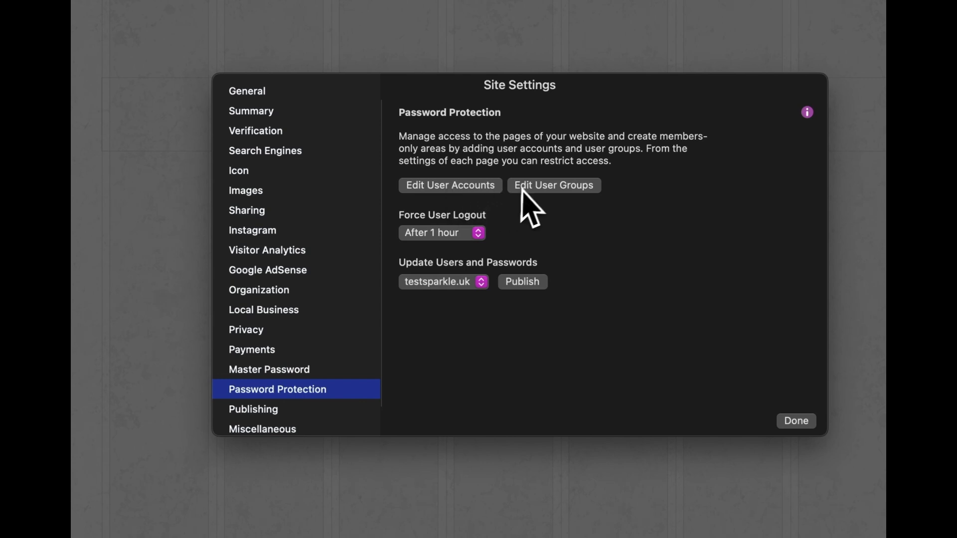
click(538, 186)
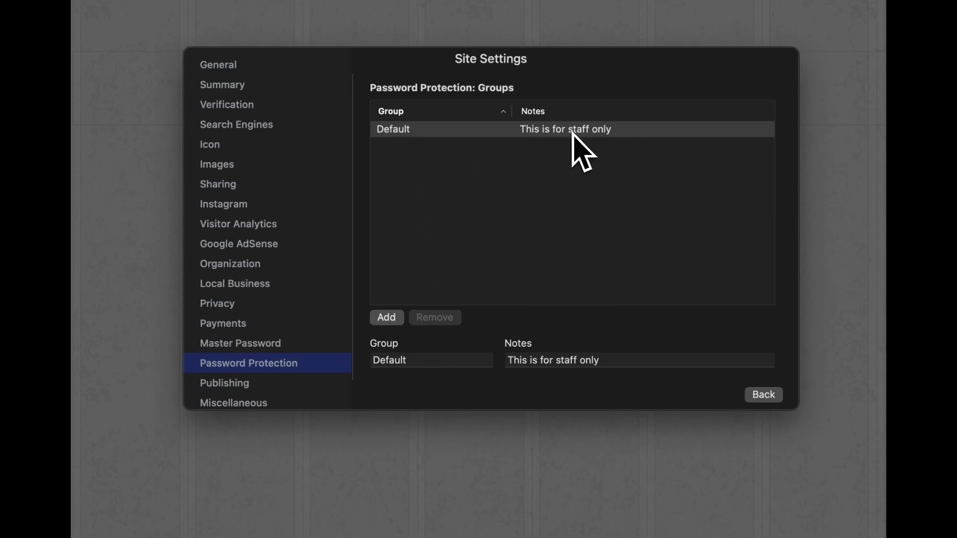
- Rename the Default user group to Staff, then go back to the Password Protection overview
double_click(374, 362)
text(Staff)
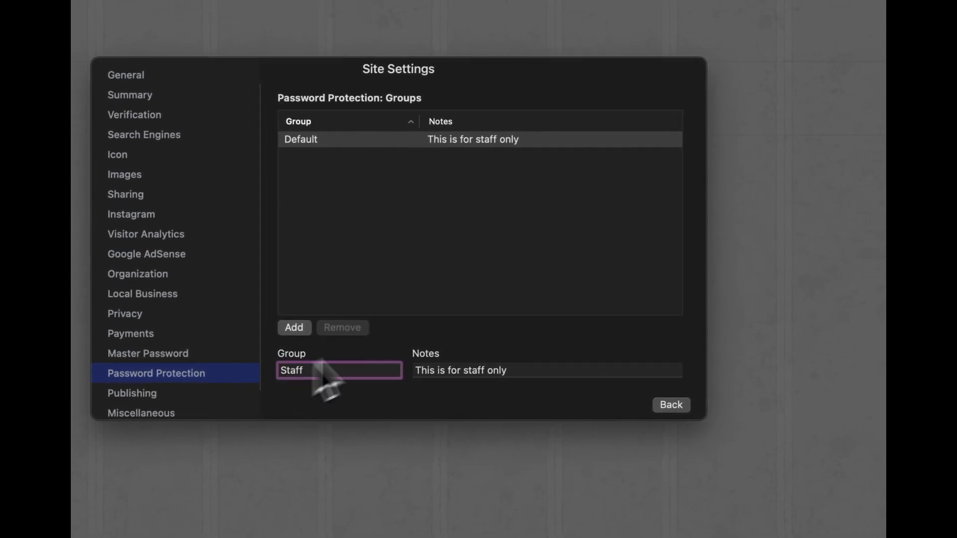
click(492, 250)
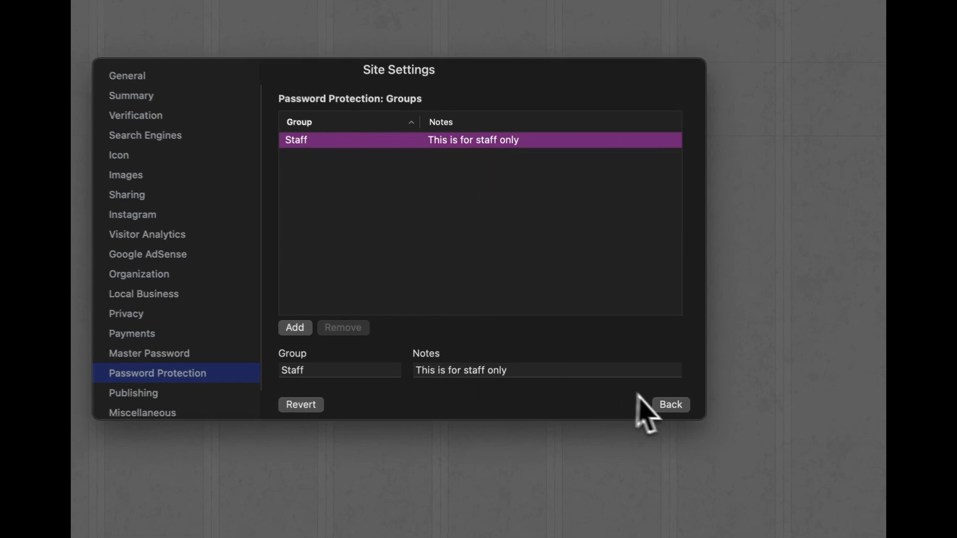
click(671, 405)
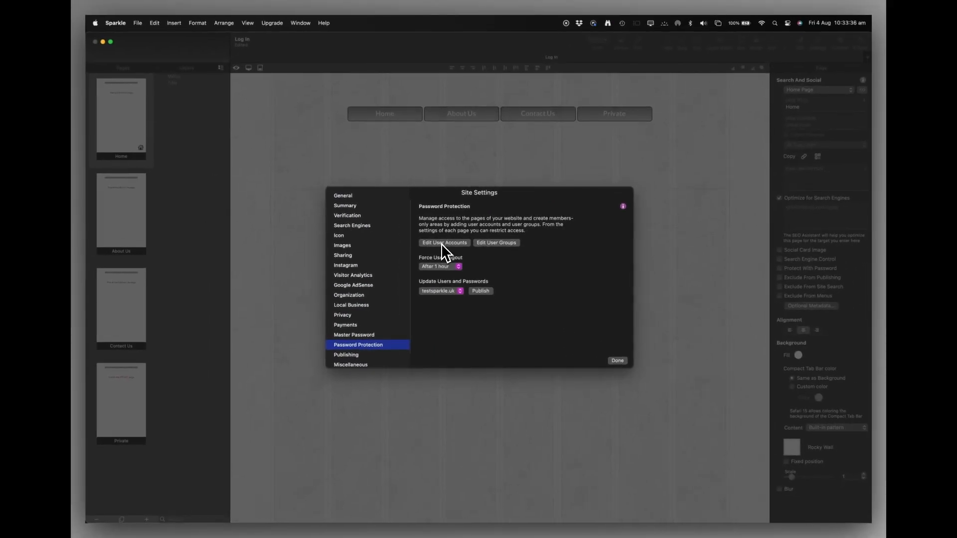
- Add a new user account and replace its generated username and password
click(441, 243)
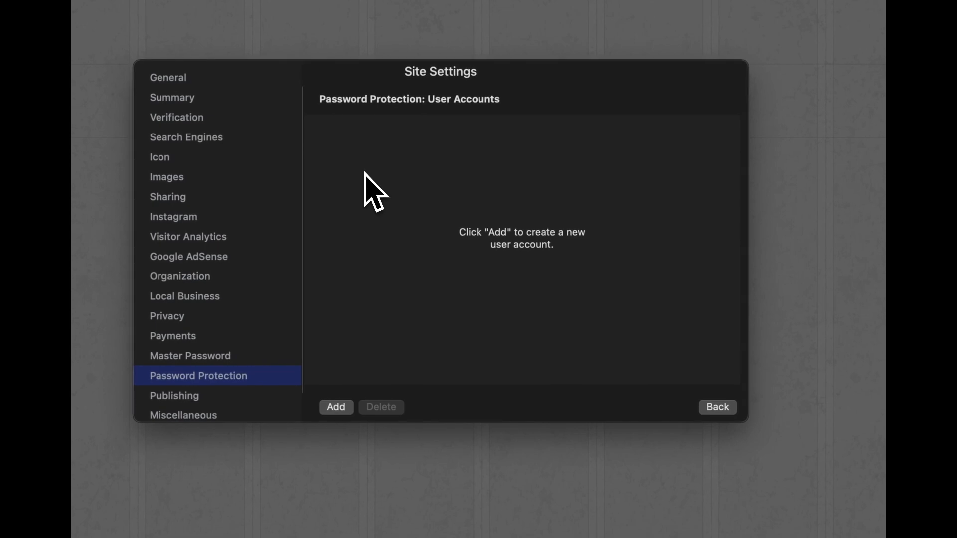
click(337, 406)
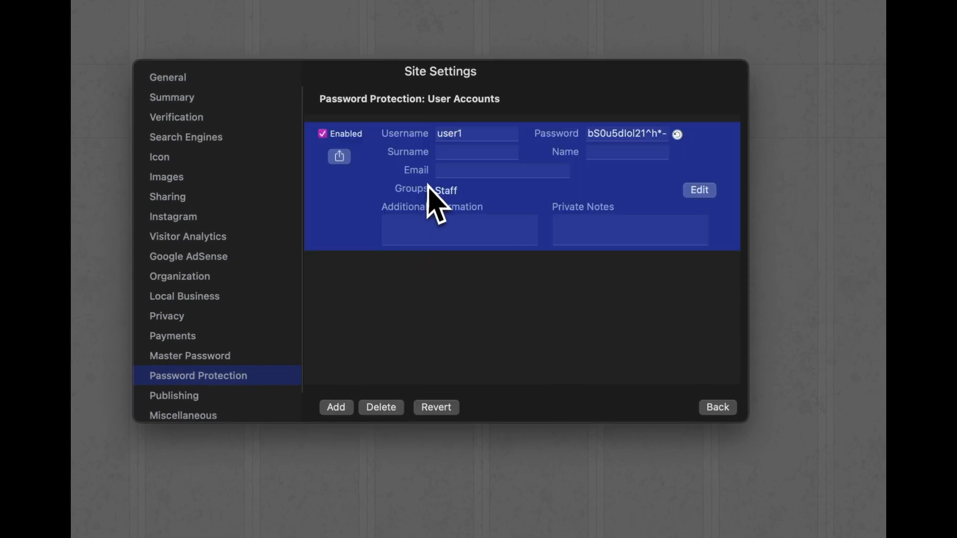
click(458, 137)
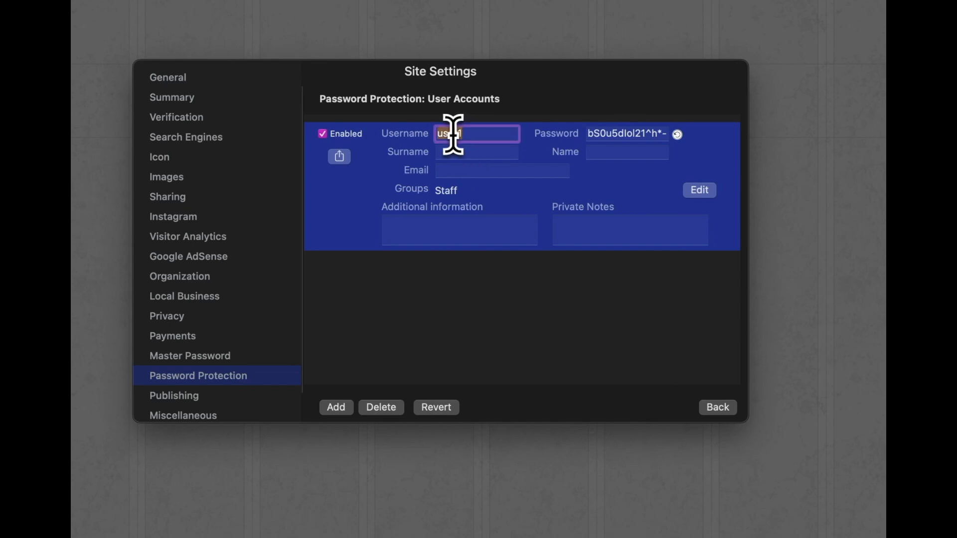
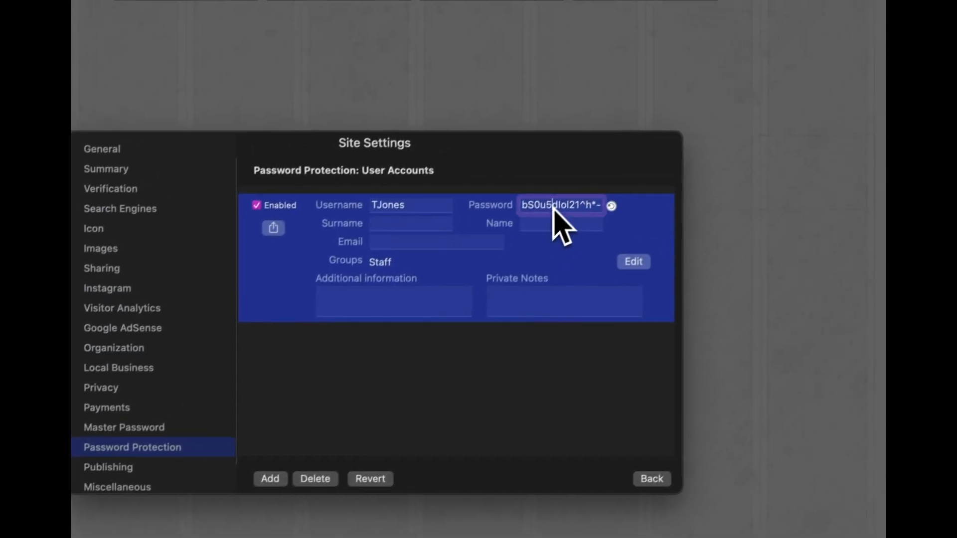
click(619, 136)
triple_click(543, 218)
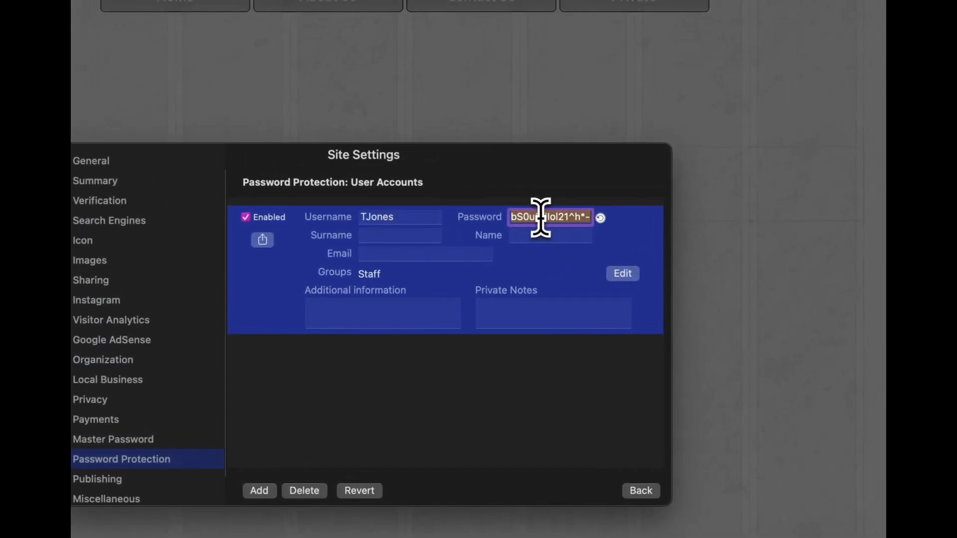
text(12345)
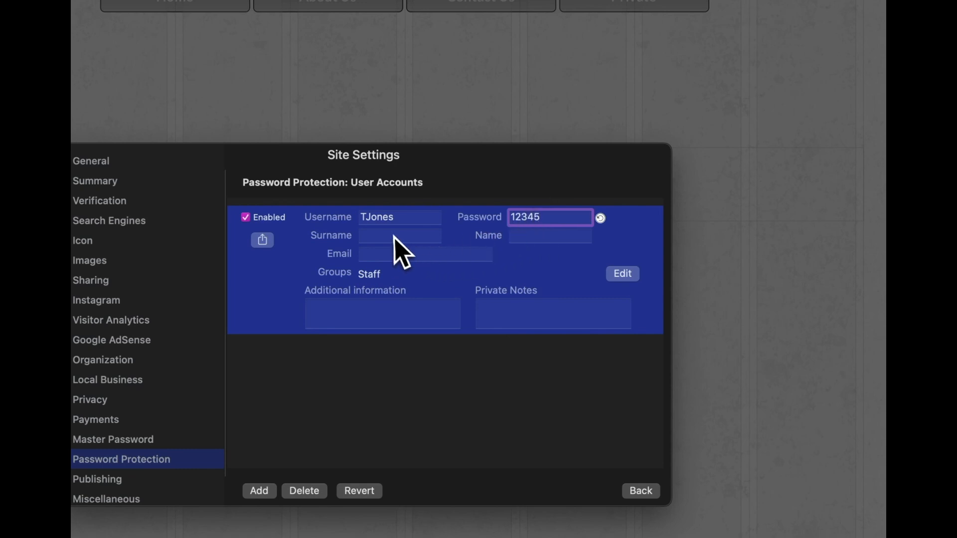
- Fill in the user's surname, first name and e-mail, and note 'Headteacher'
click(382, 234)
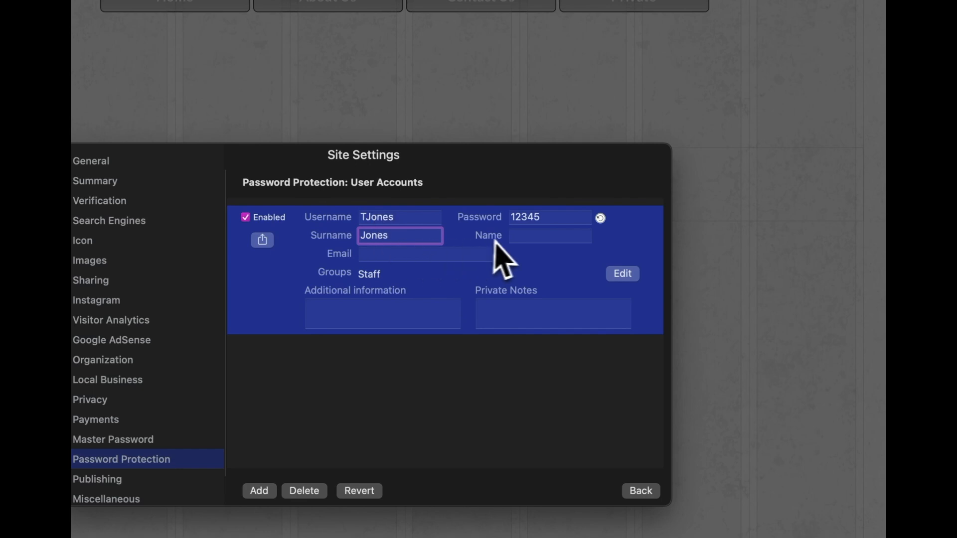
click(528, 242)
text(Tom)
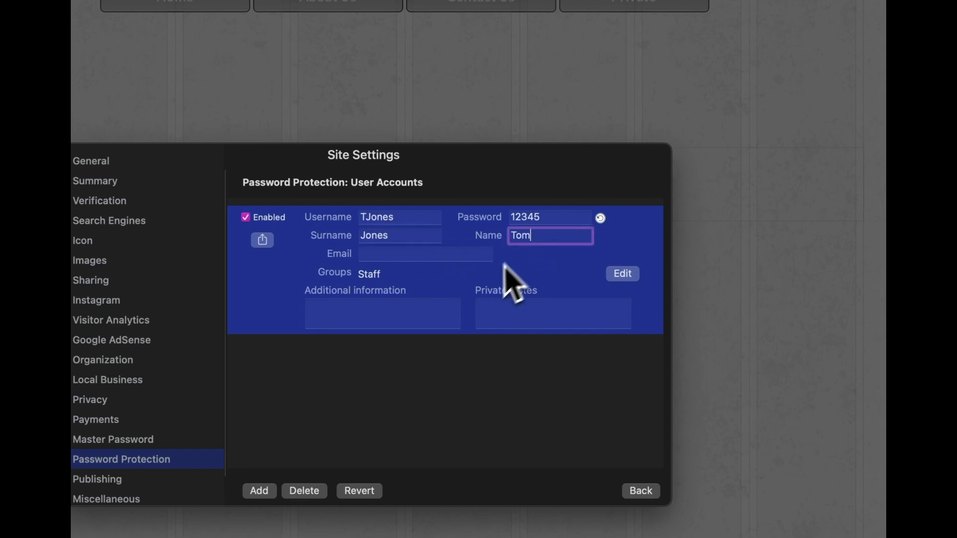
click(385, 258)
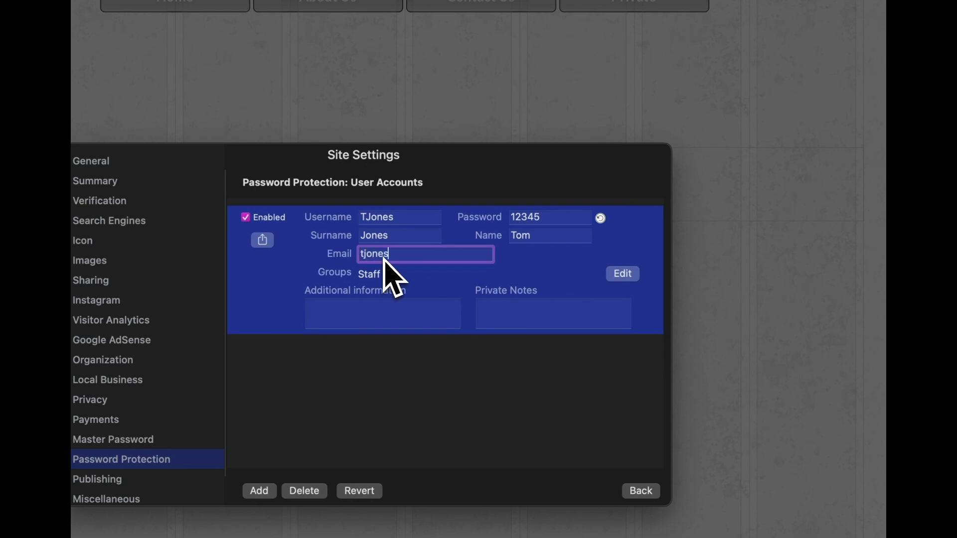
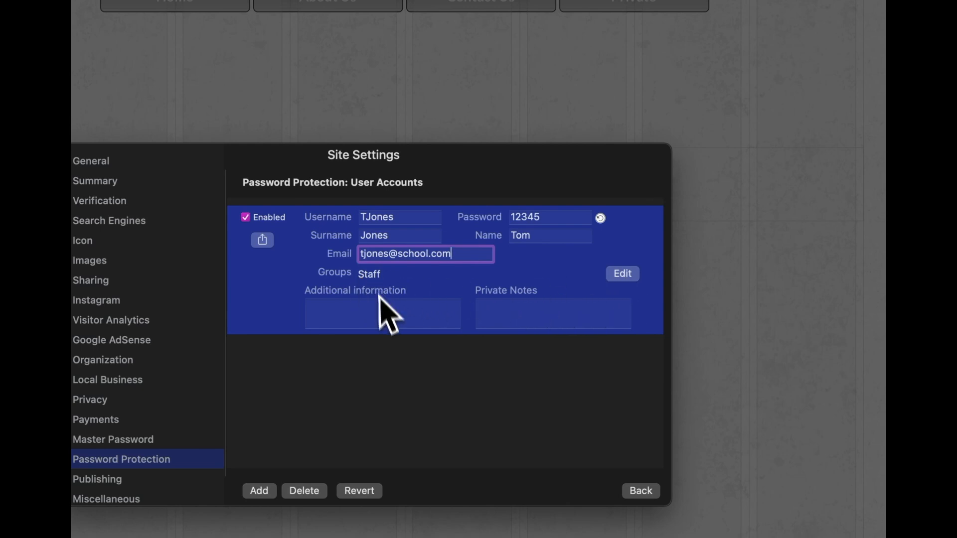
click(342, 304)
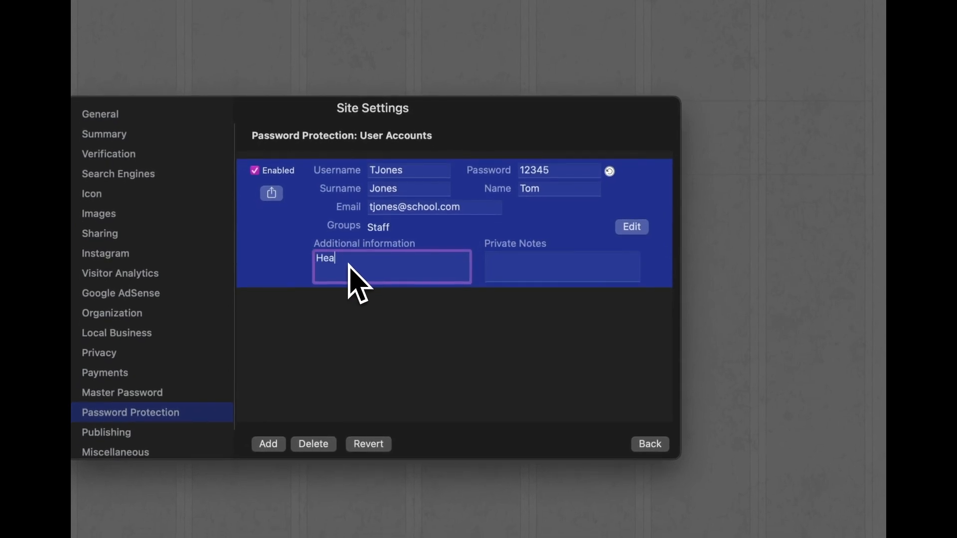
text(Headteacher)
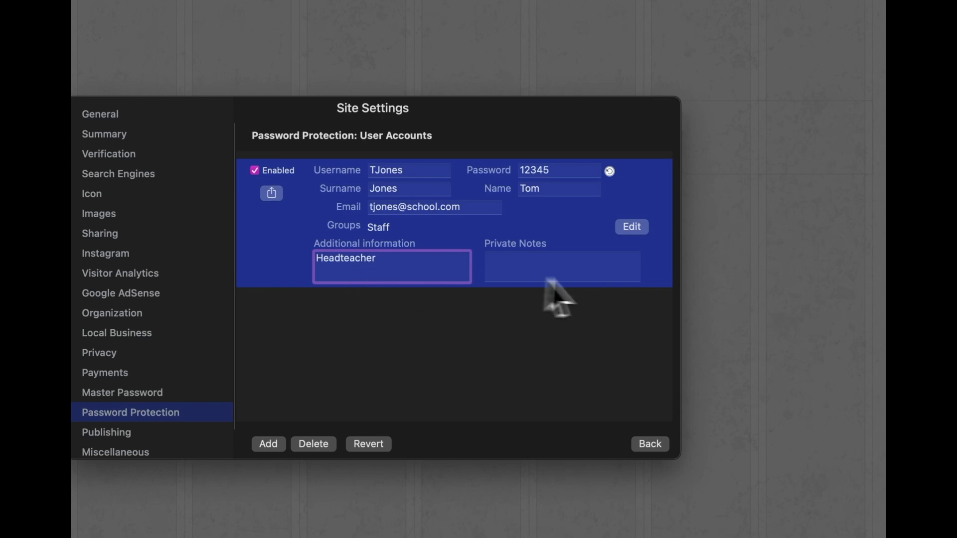
click(519, 265)
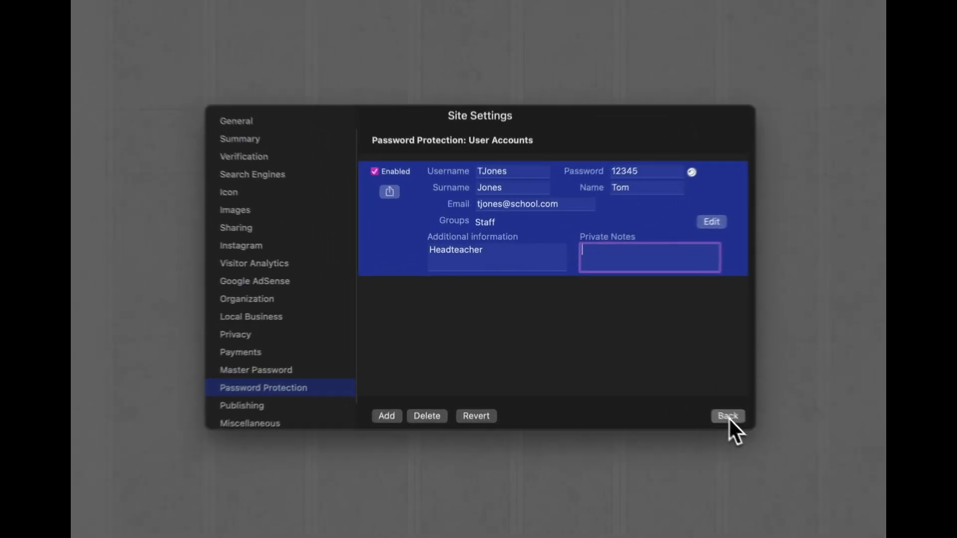
- Keep Force User Logout at After 1 hour and publish the user accounts to testsparkle.uk
click(728, 416)
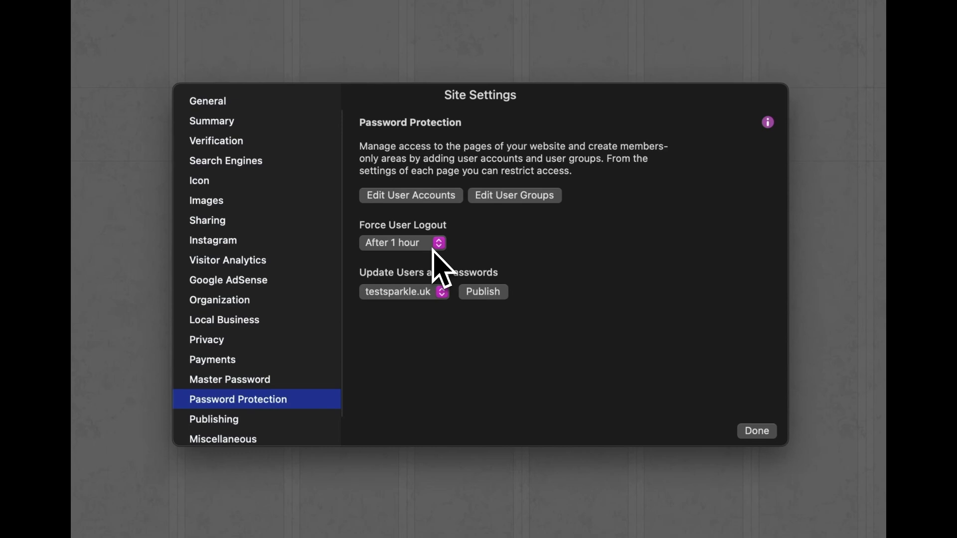
click(431, 244)
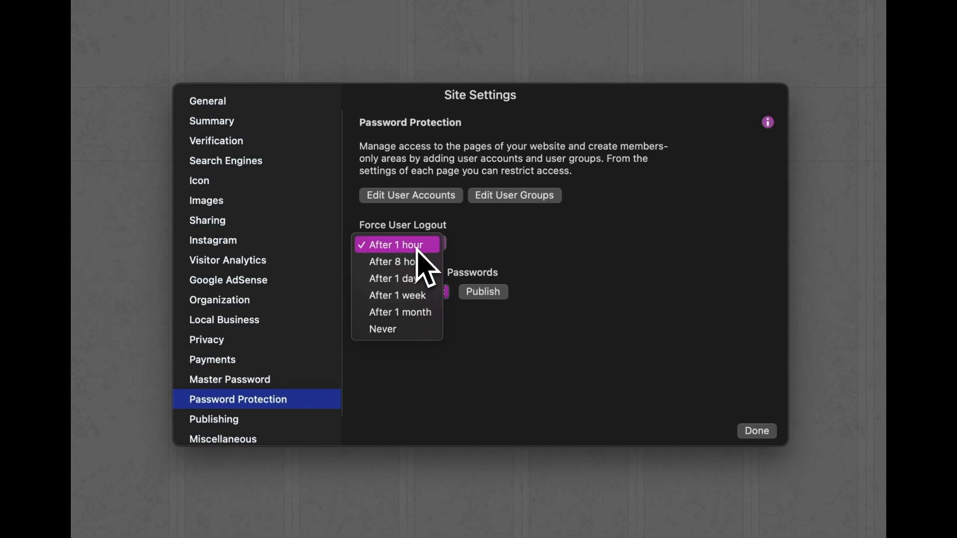
click(418, 246)
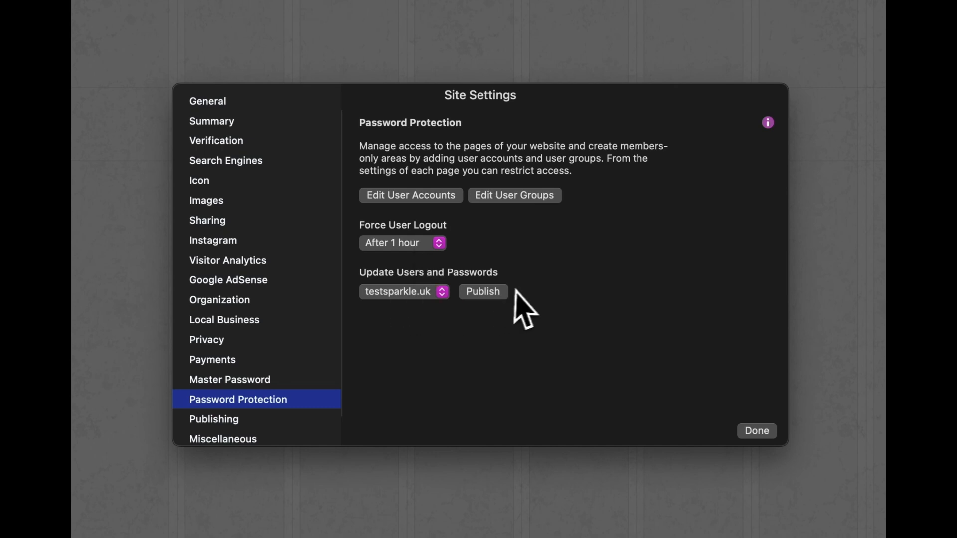
click(484, 293)
click(760, 433)
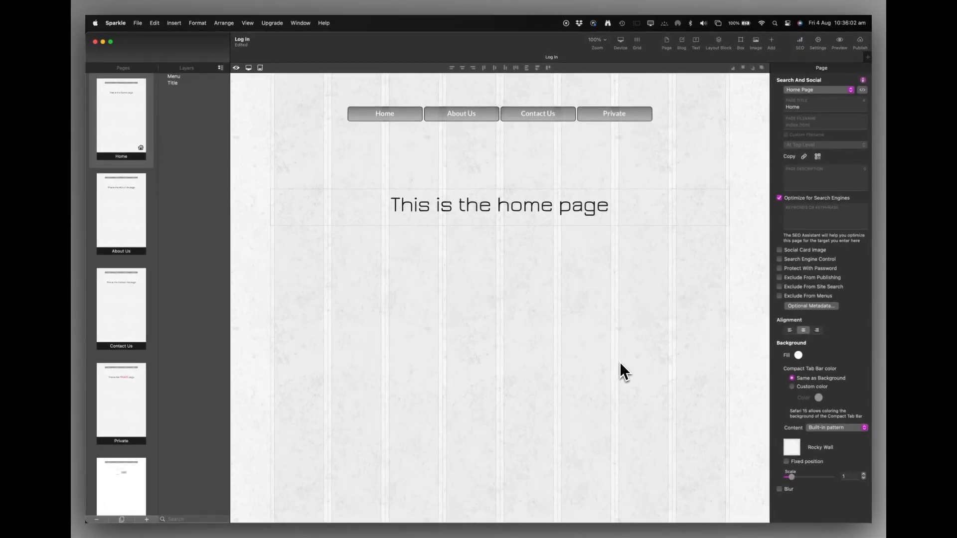
- Tick Protect With Password and Exclude From Site Search for the Private page
scroll(150, 437, down, 3)
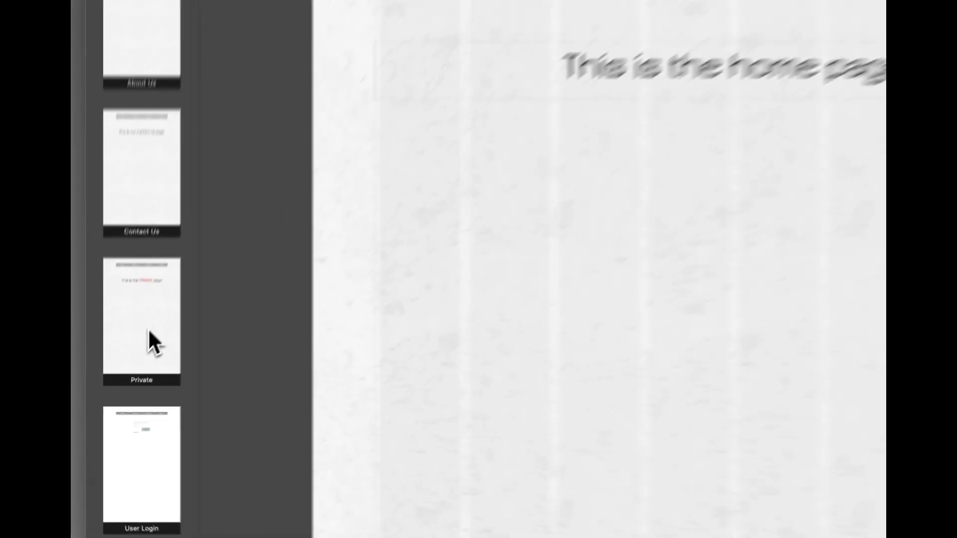
click(125, 374)
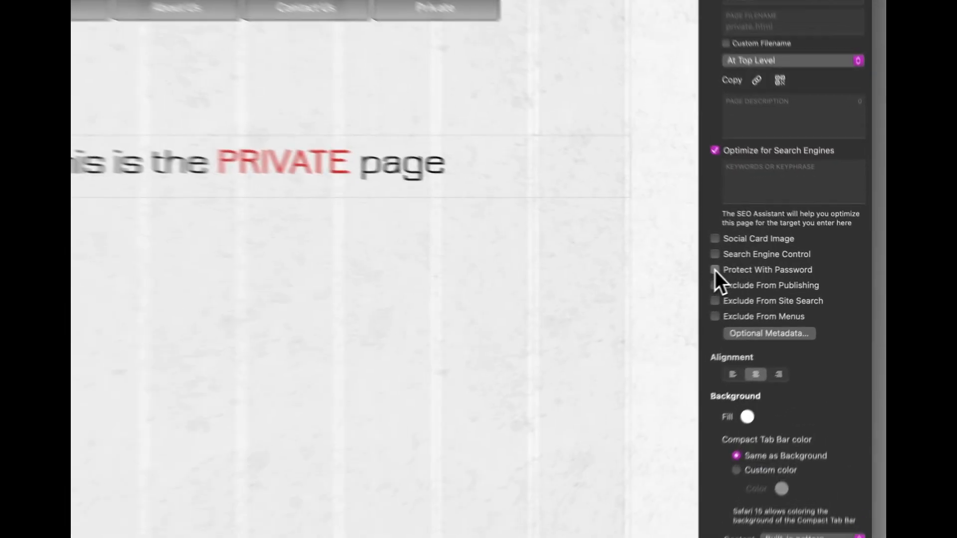
click(780, 268)
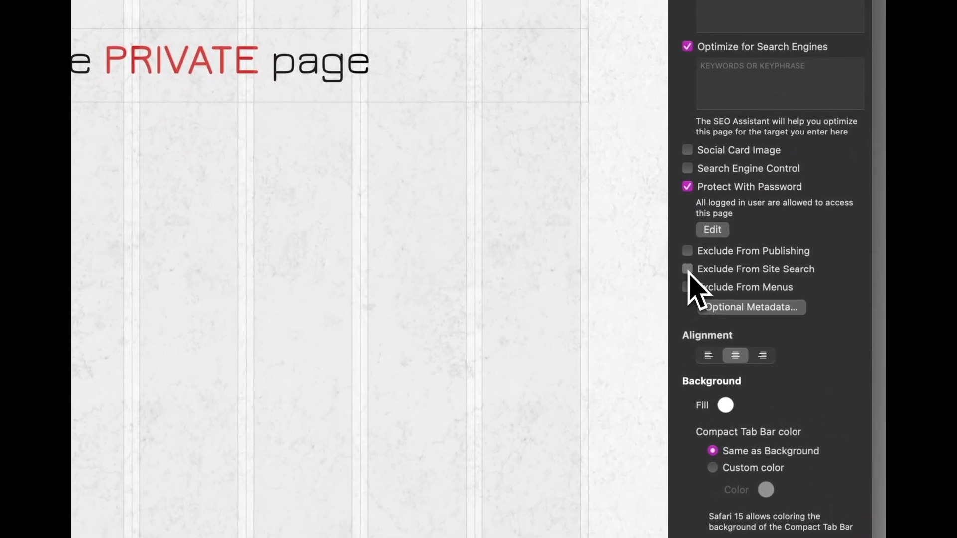
click(780, 310)
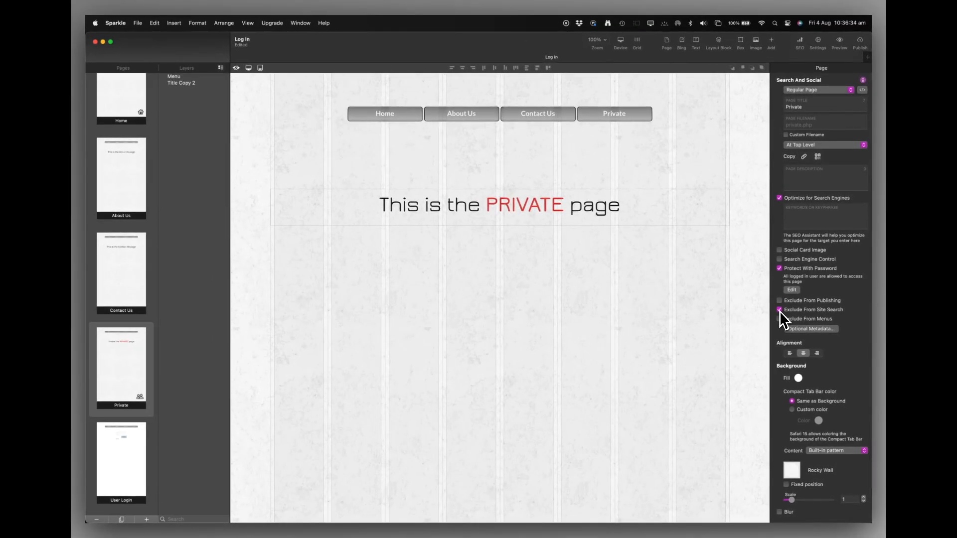
click(121, 479)
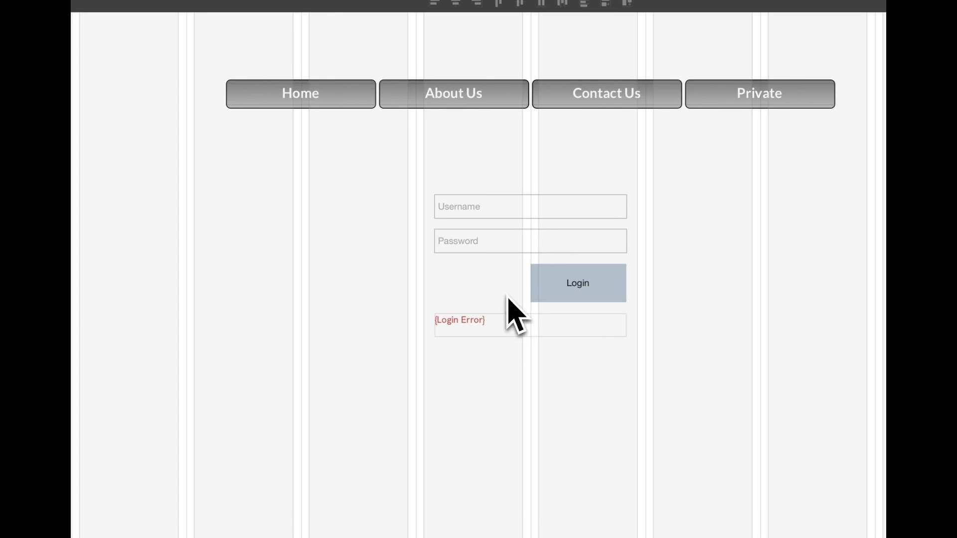
- On the login form, set For Group Staff to Private and Page Following Logout to Home
click(504, 223)
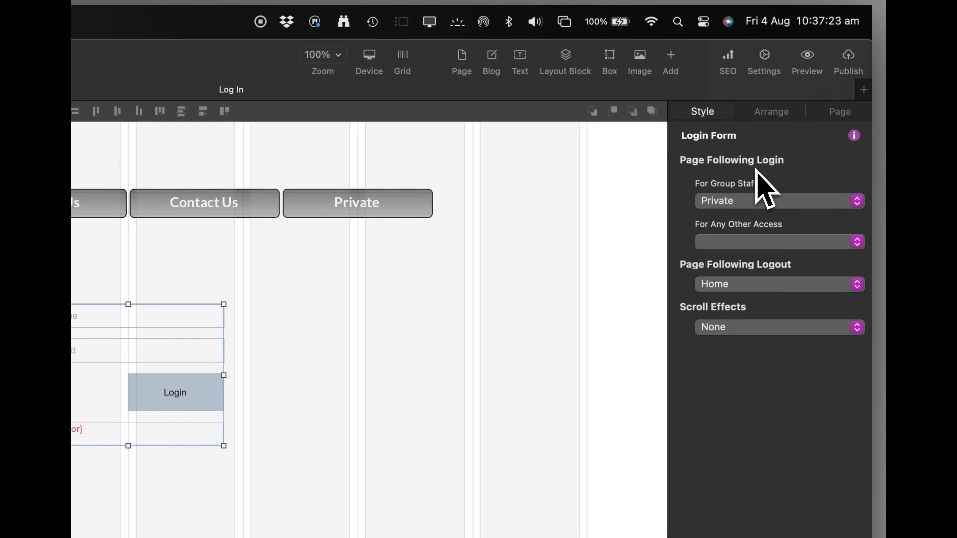
click(730, 203)
click(729, 203)
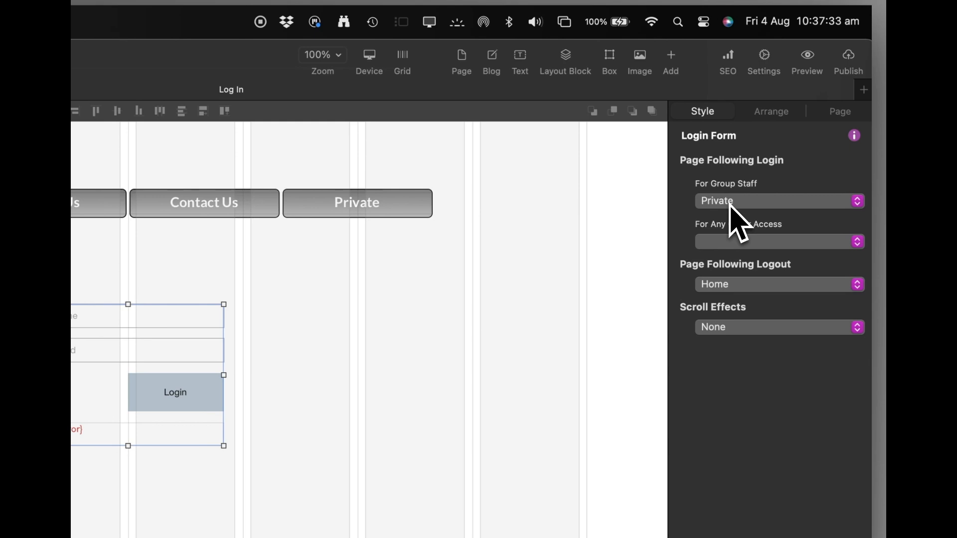
click(731, 205)
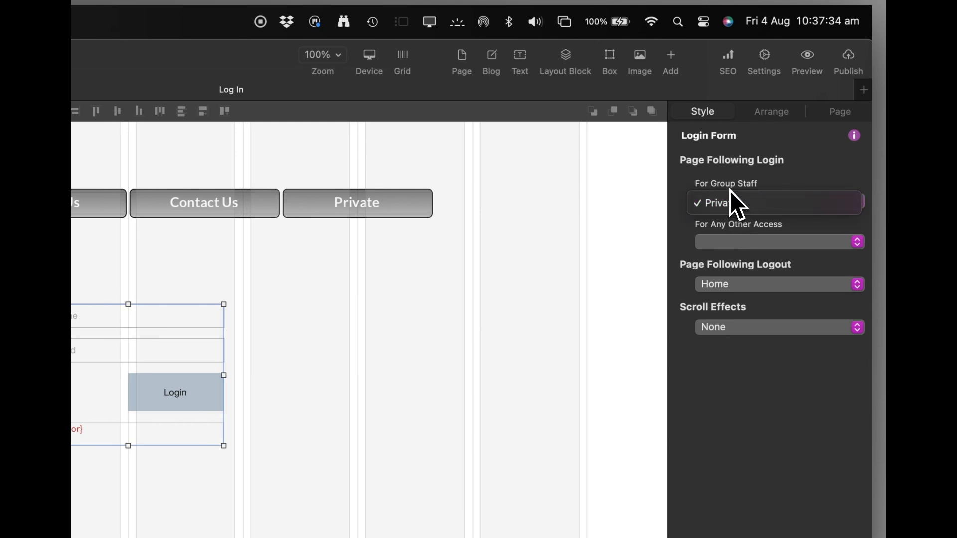
click(731, 192)
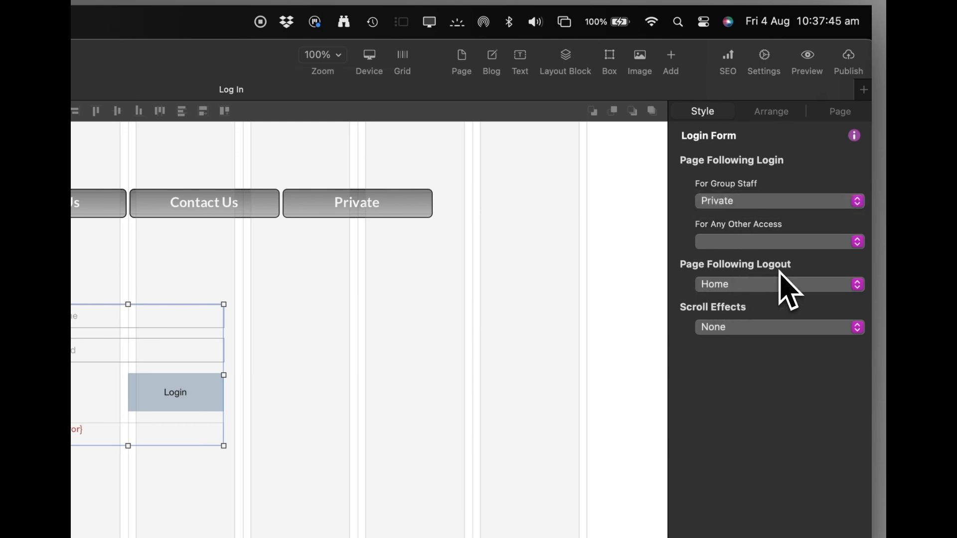
click(728, 285)
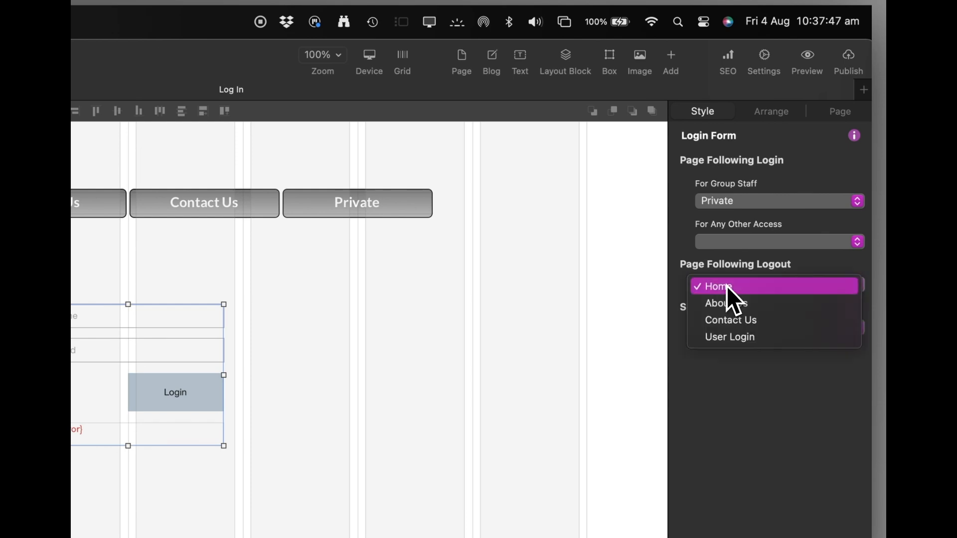
click(729, 287)
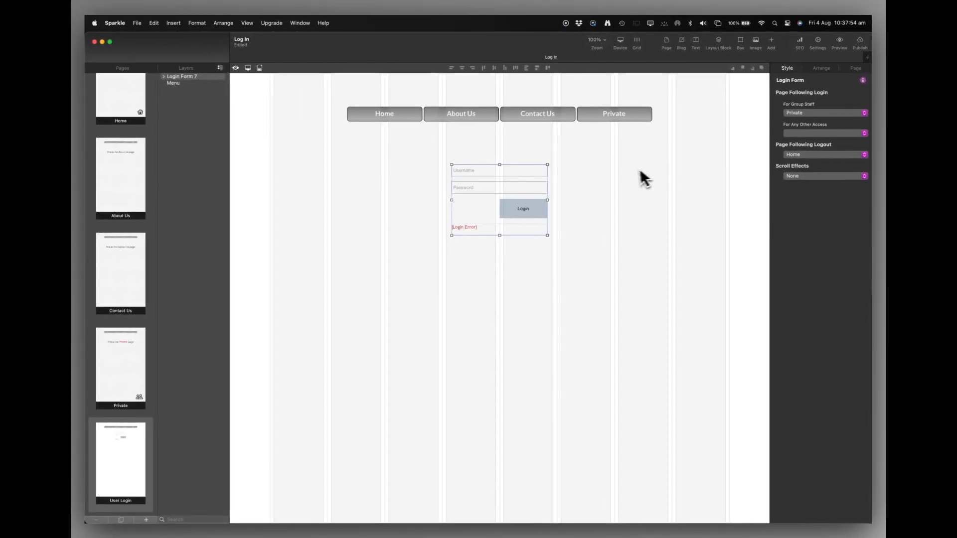
click(513, 172)
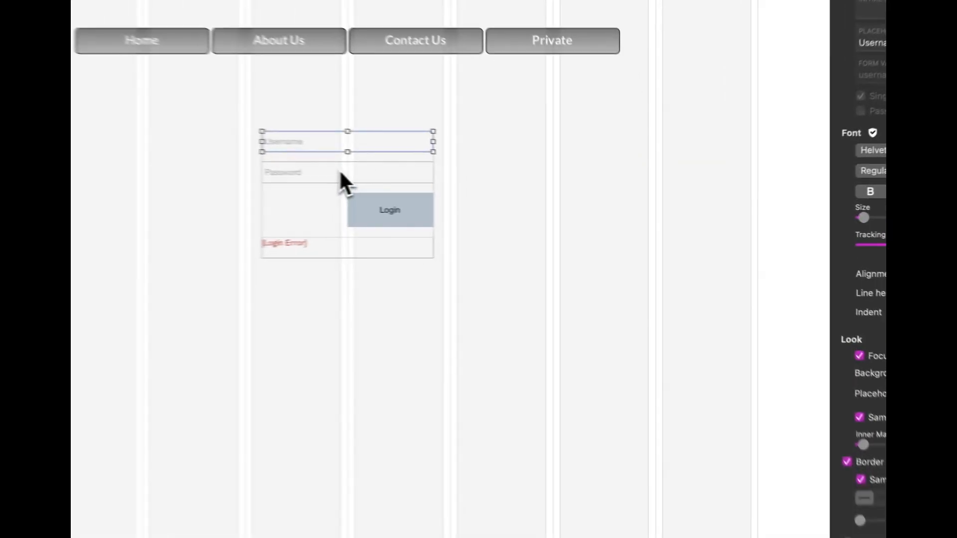
click(340, 172)
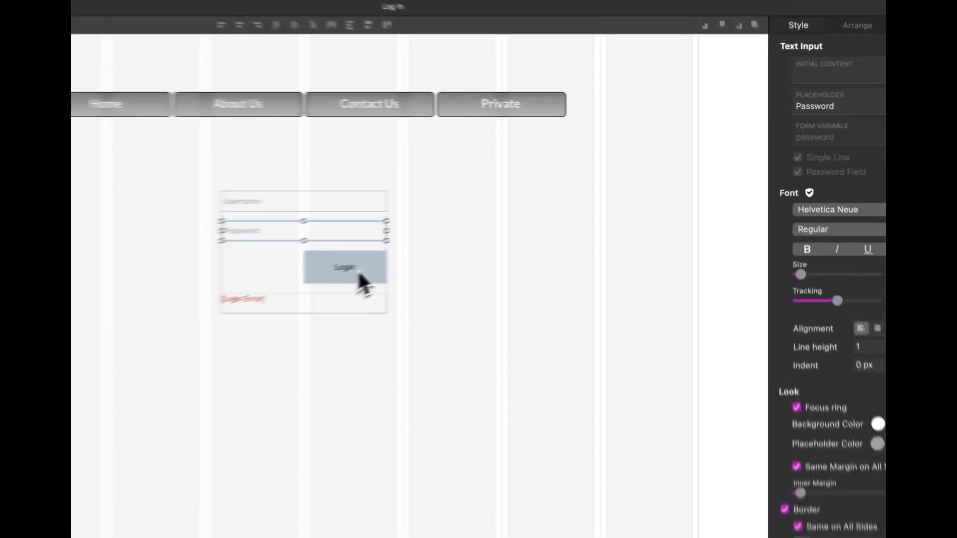
click(533, 215)
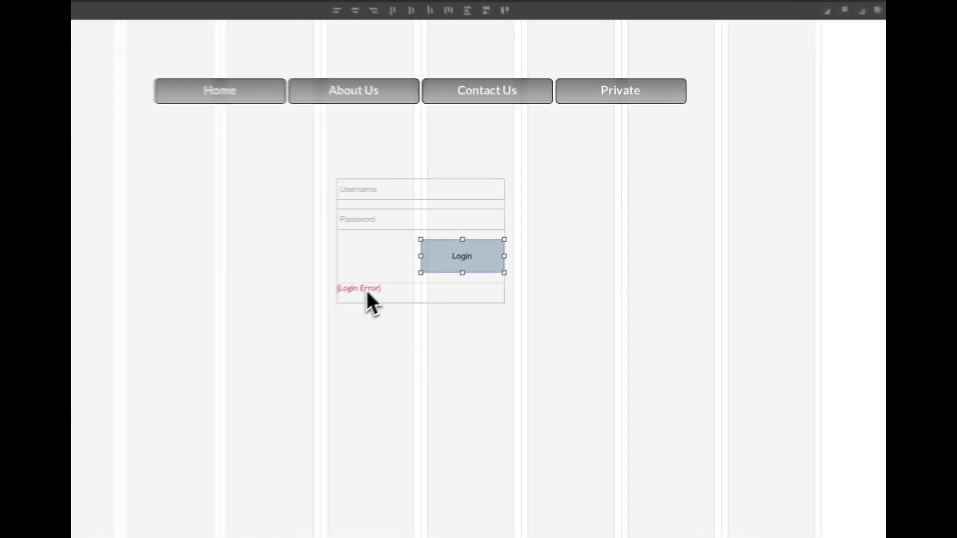
- Check the {Login Error} text reads 'Username and/or password are not correct', then show Preview options
click(469, 230)
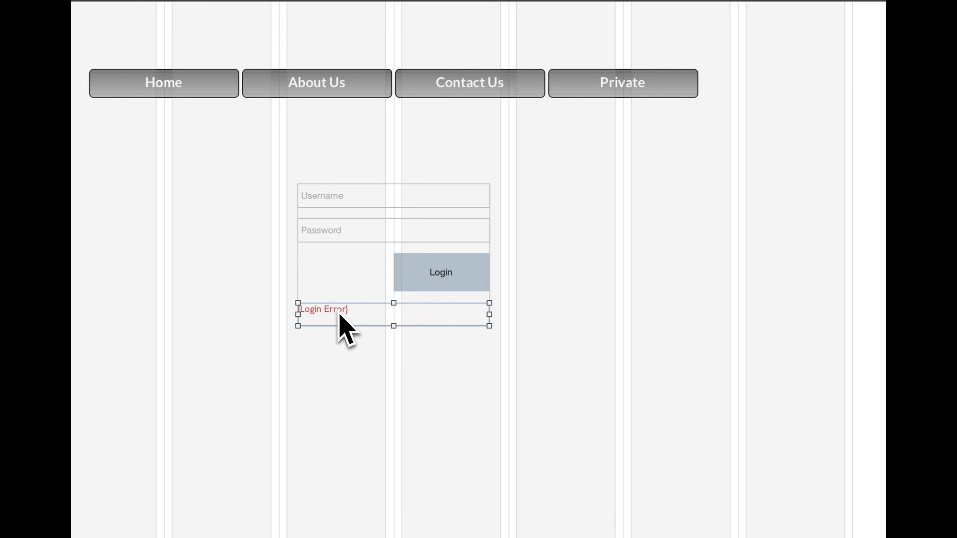
double_click(339, 314)
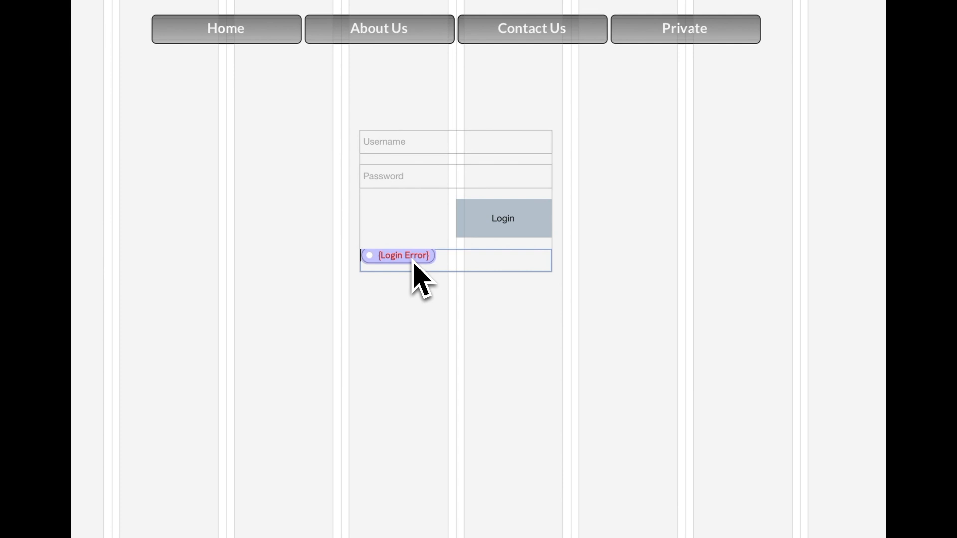
click(411, 260)
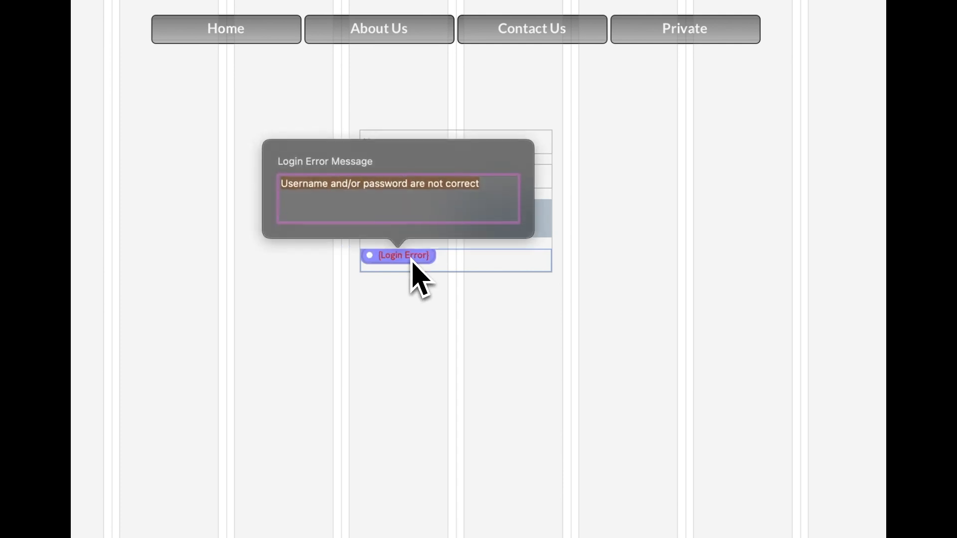
click(491, 190)
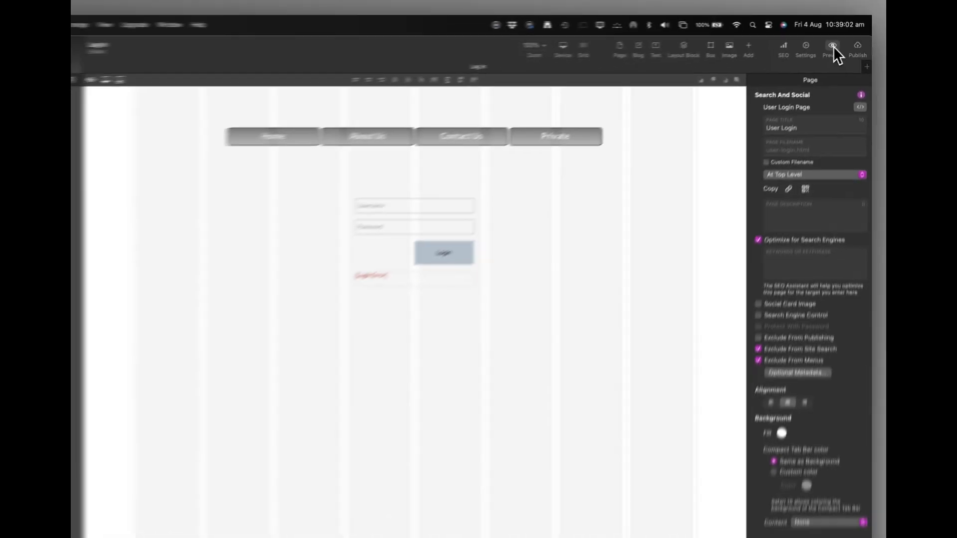
click(834, 47)
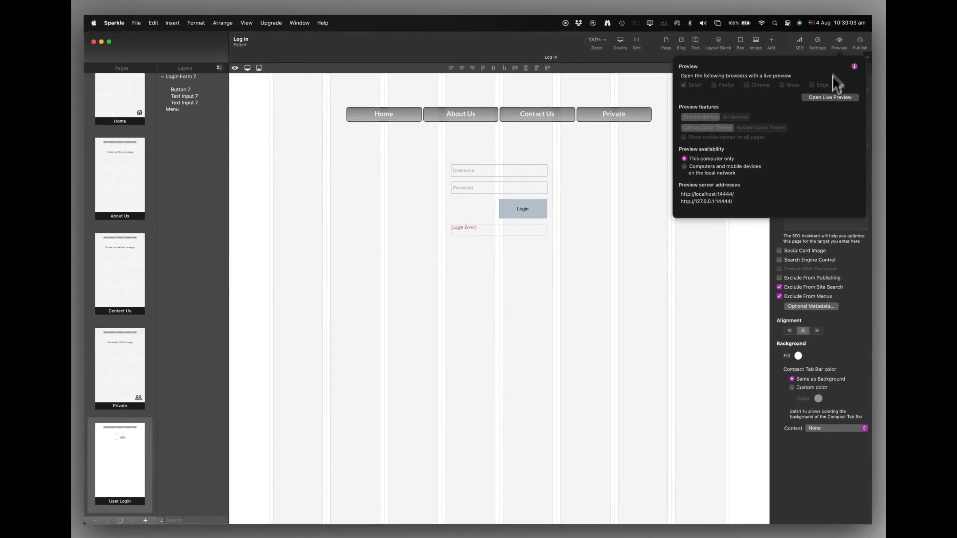
- Preview the User Login page live in Safari, then return to Sparkle's publishing options
click(824, 100)
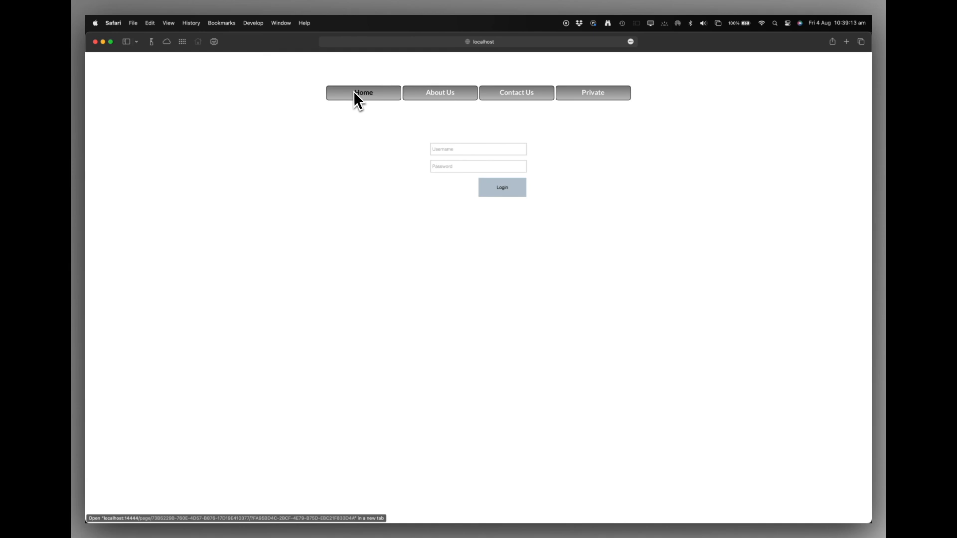
key(super+Tab)
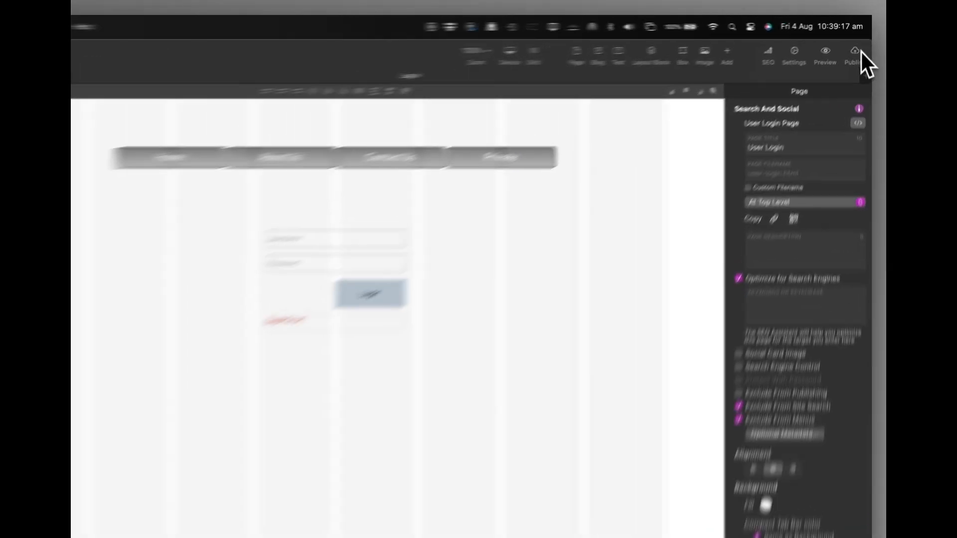
click(861, 40)
- Upload the site to testsparkle.uk, dismiss the progress and switch back to Safari
click(808, 126)
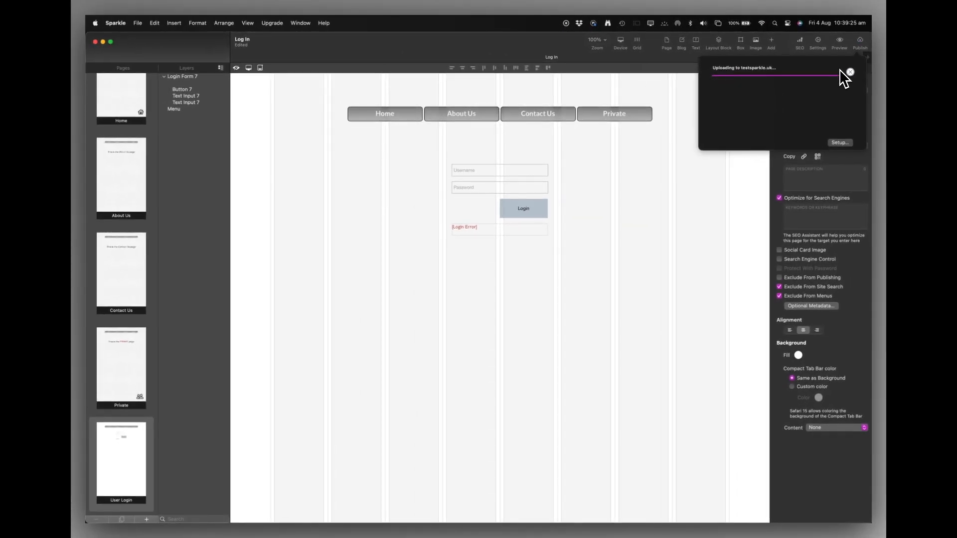
click(678, 152)
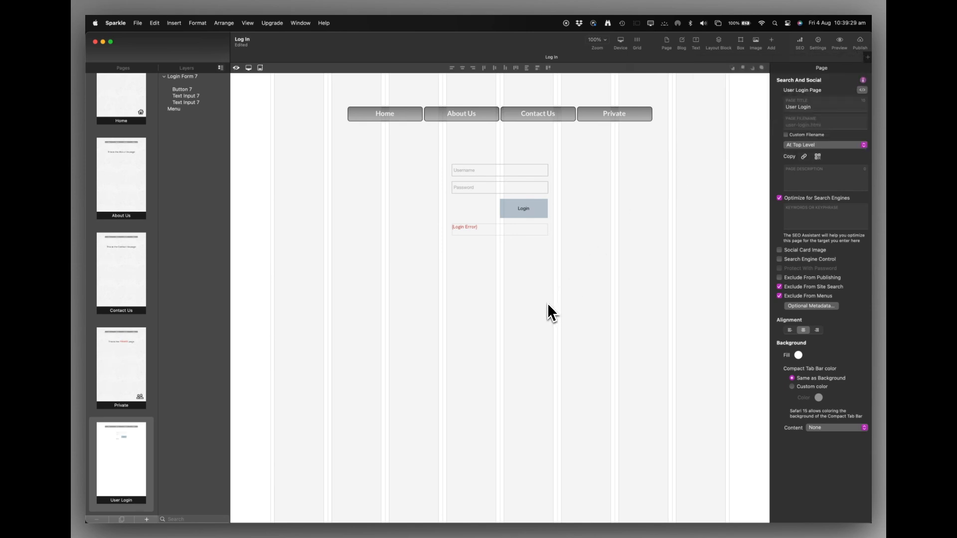
key(super+Tab)
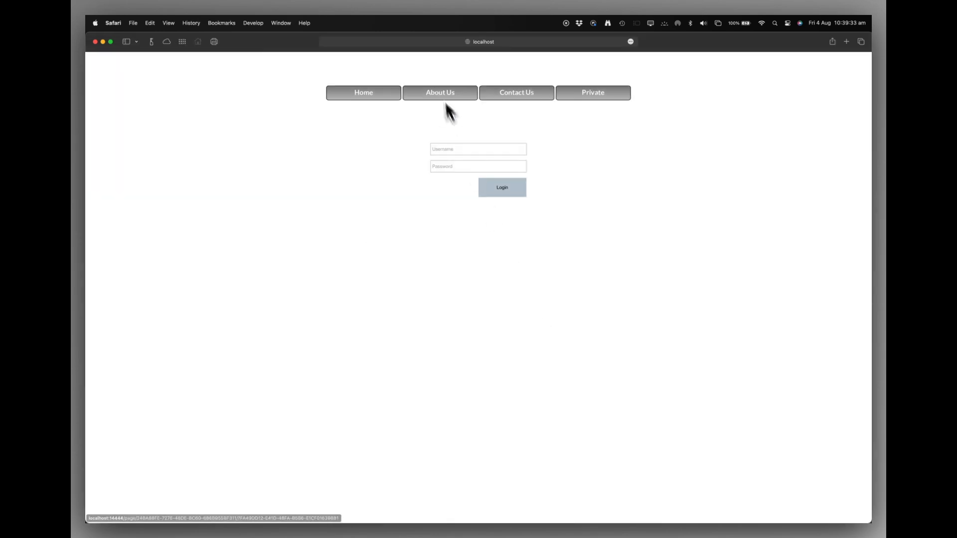
- Load testsparkle.uk in Safari and visit About Us, Contact Us and the login-protected Private page
click(493, 44)
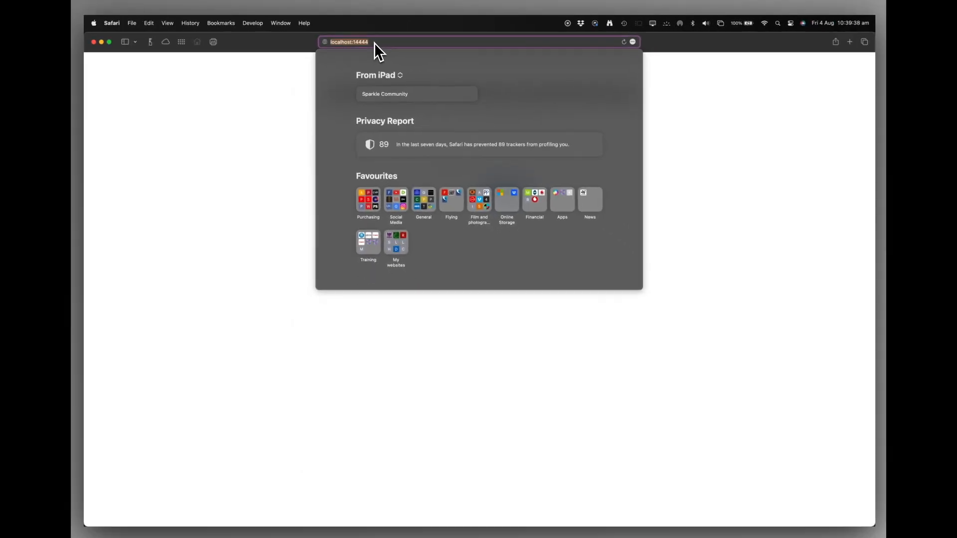
text(testsparkle.uk)
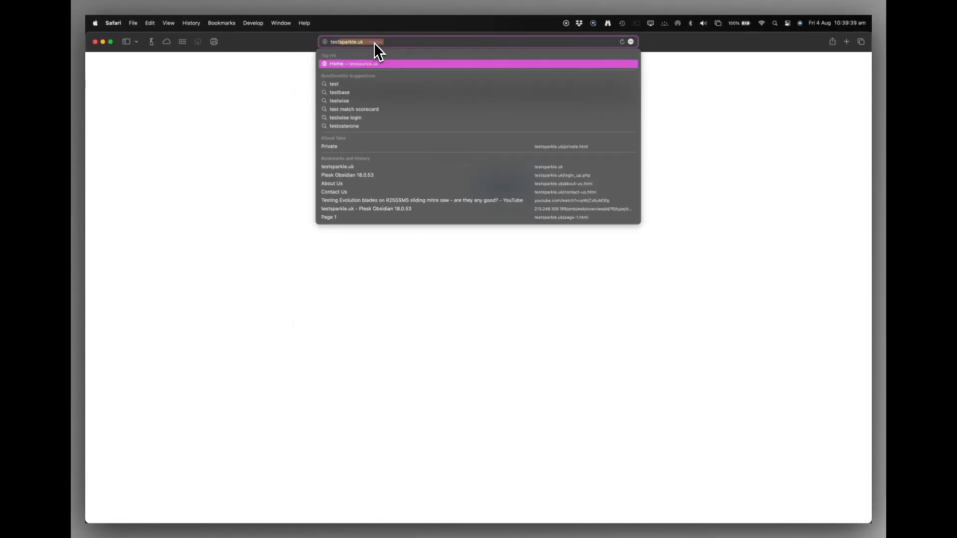
key(Return)
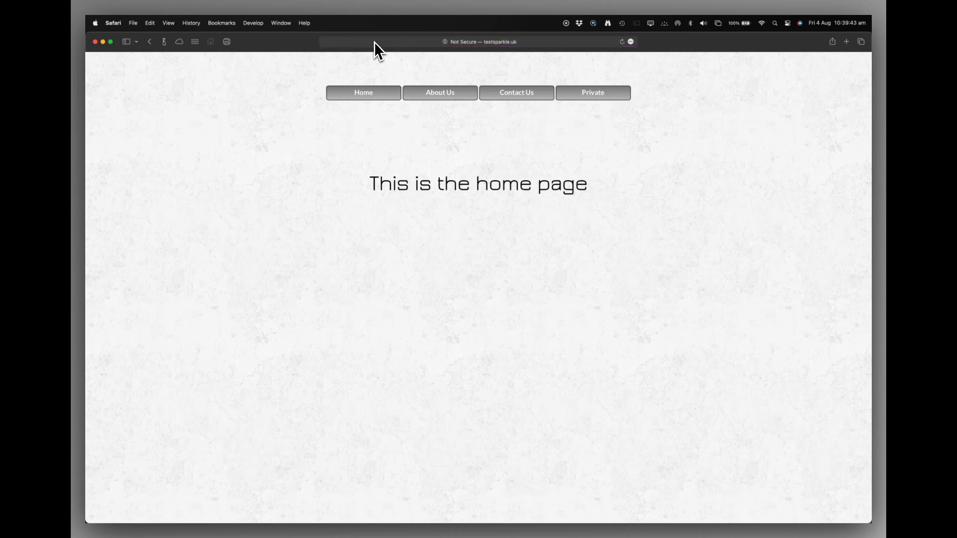
click(449, 100)
click(515, 99)
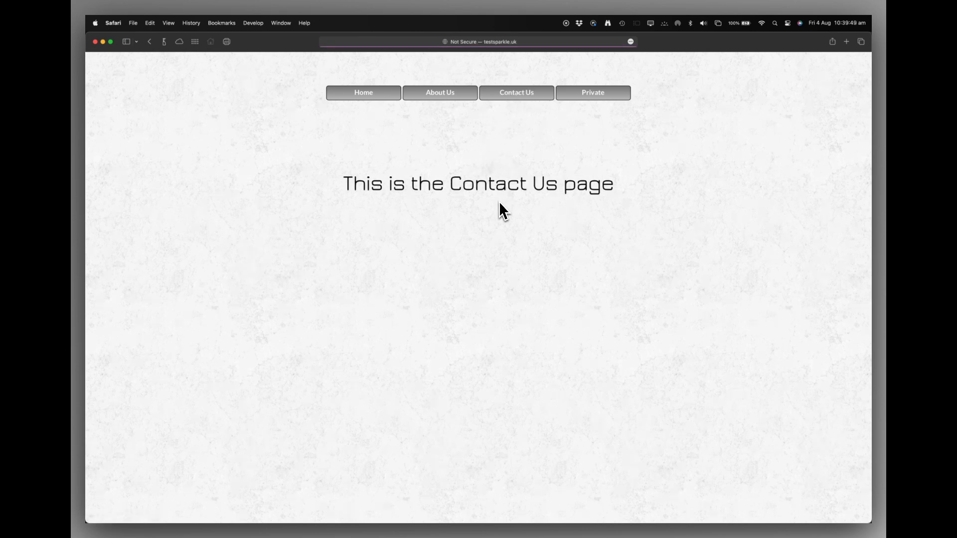
click(593, 98)
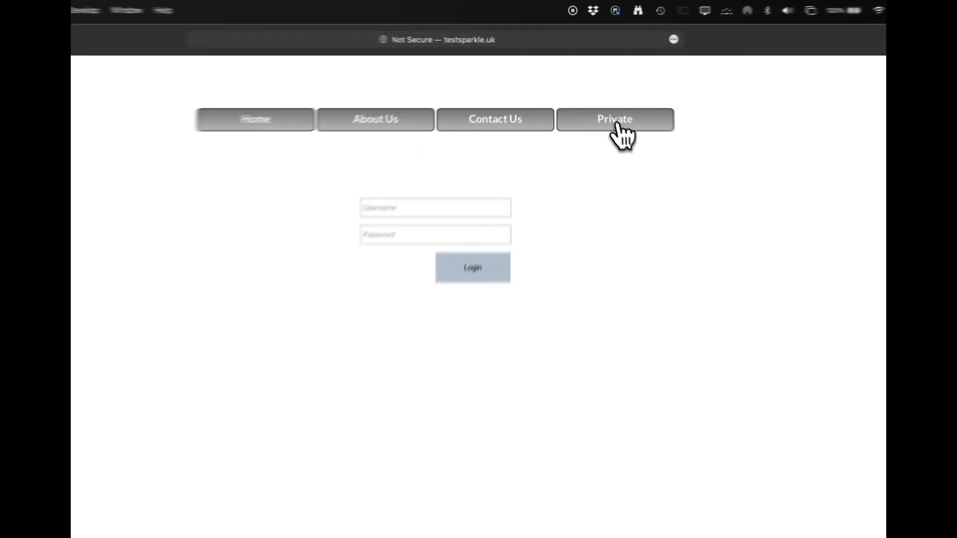
- Log in with the test username and password, declining Safari's offer to save the password
click(342, 259)
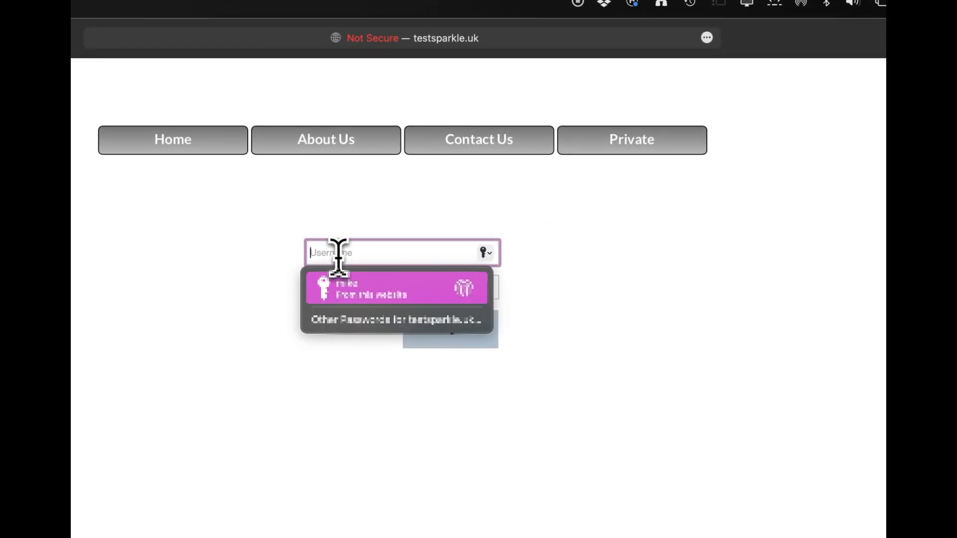
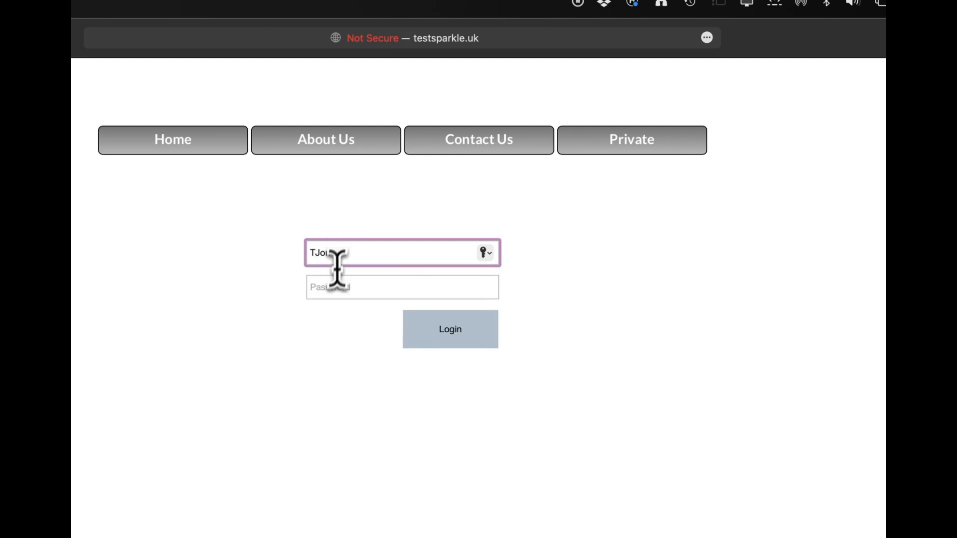
click(324, 286)
text(*****)
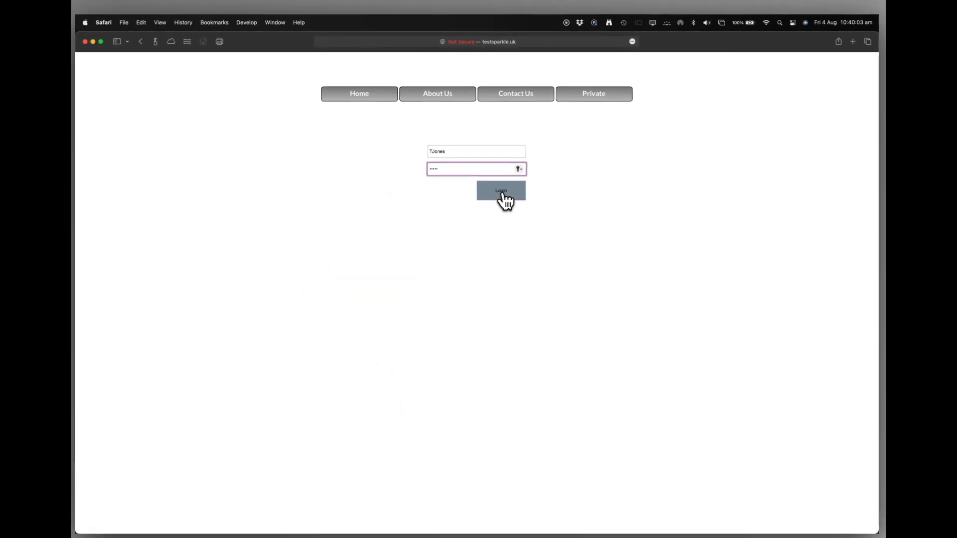
click(504, 194)
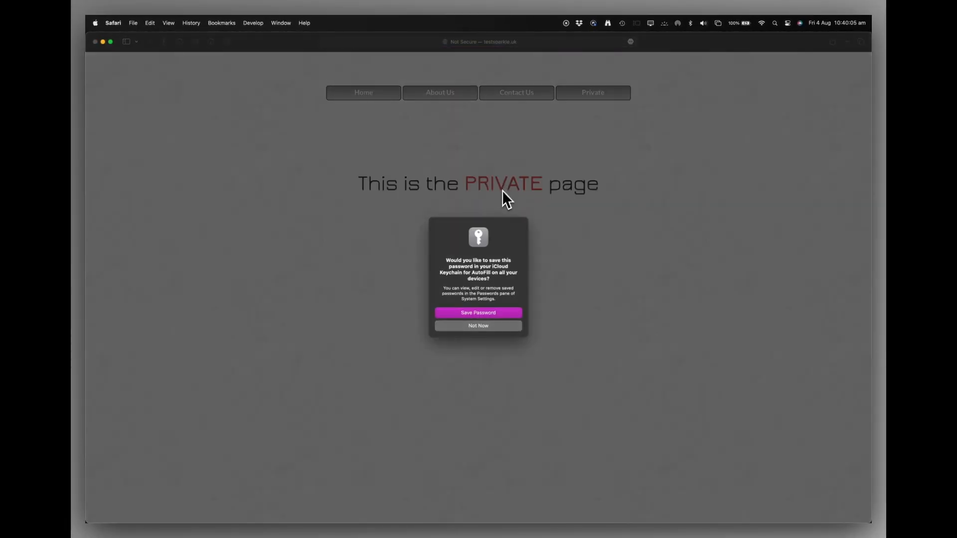
click(476, 327)
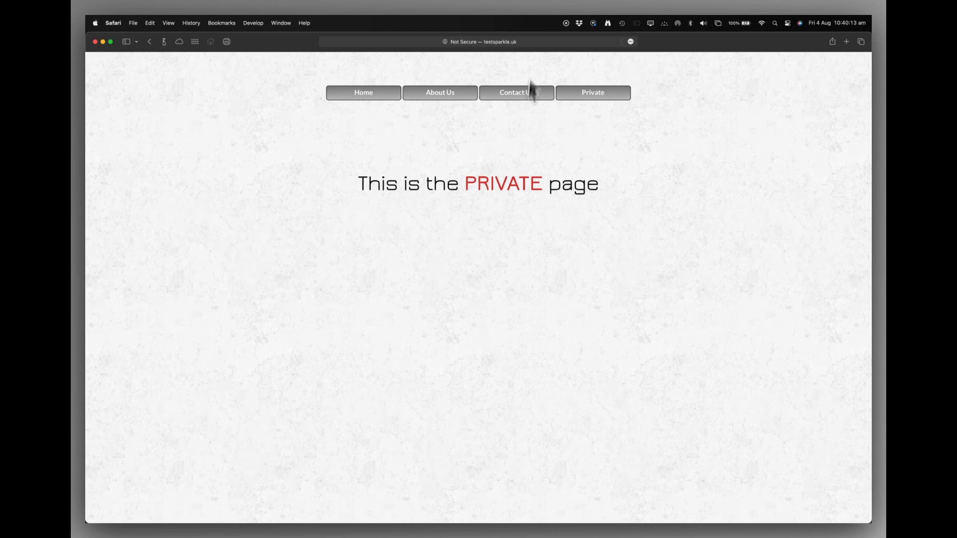
- Browse the Contact Us, About Us and Home pages, return to Private, then switch to Sparkle
click(520, 98)
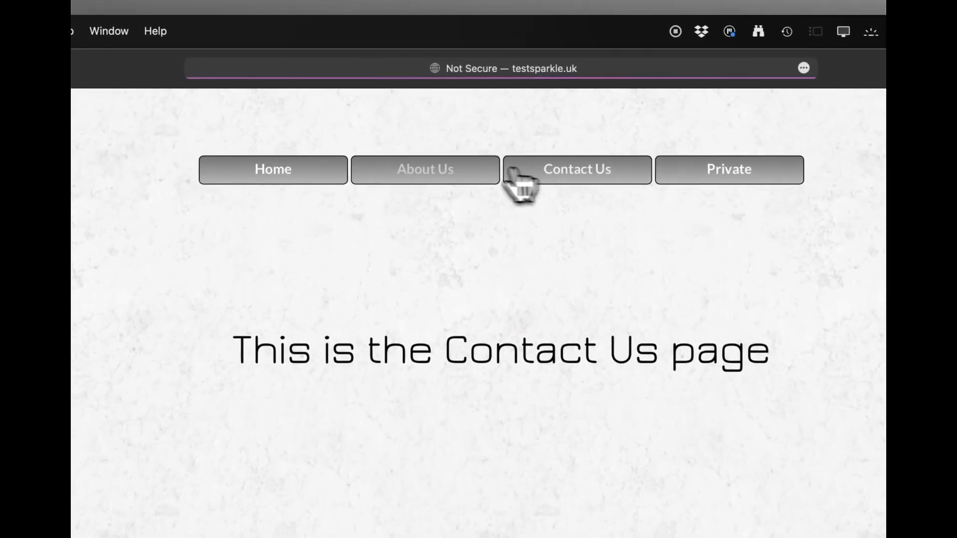
click(448, 95)
click(289, 180)
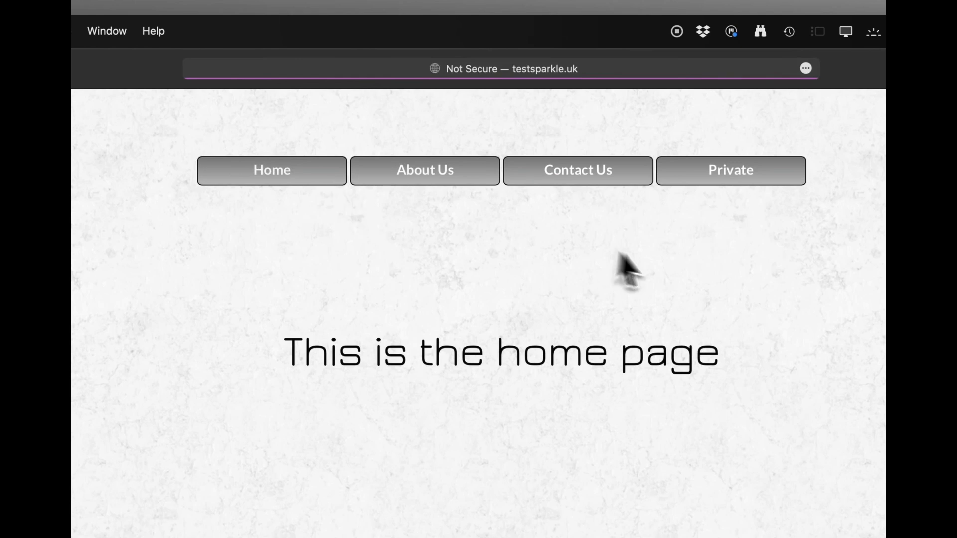
click(509, 174)
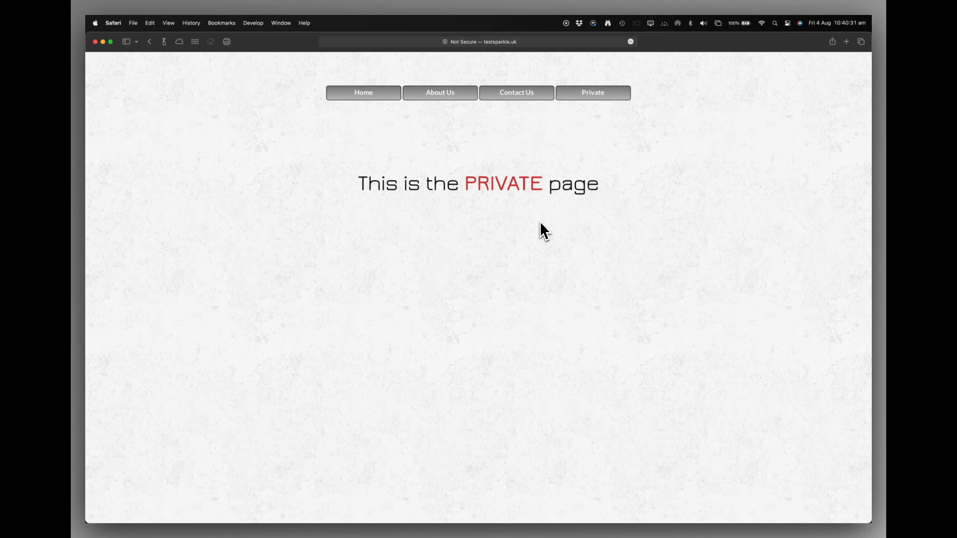
key(super+Tab)
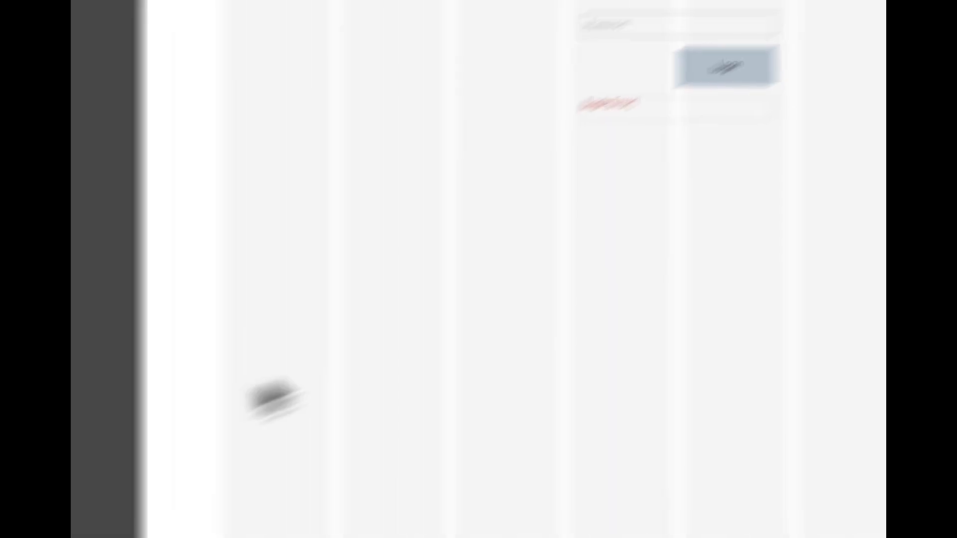
- Add a button to the Private page and widen it
click(179, 278)
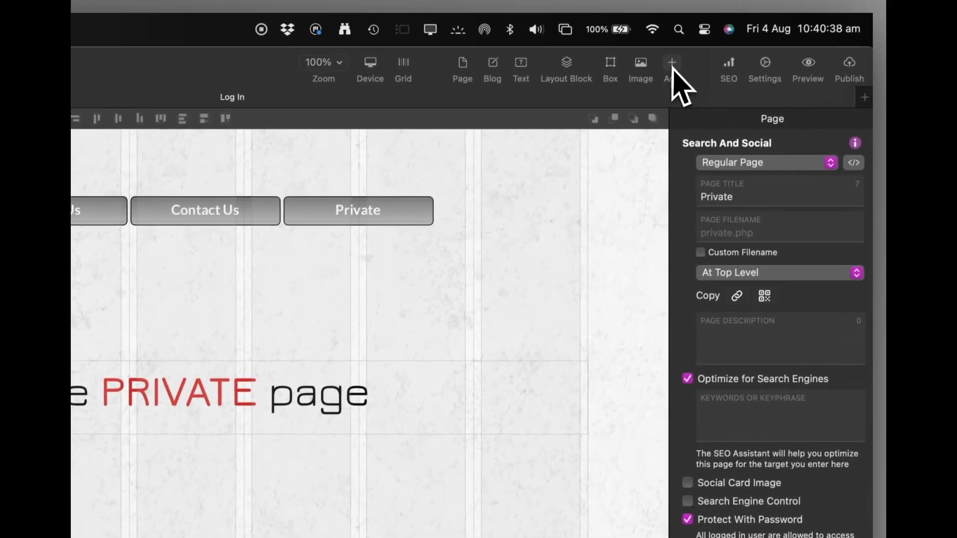
click(672, 64)
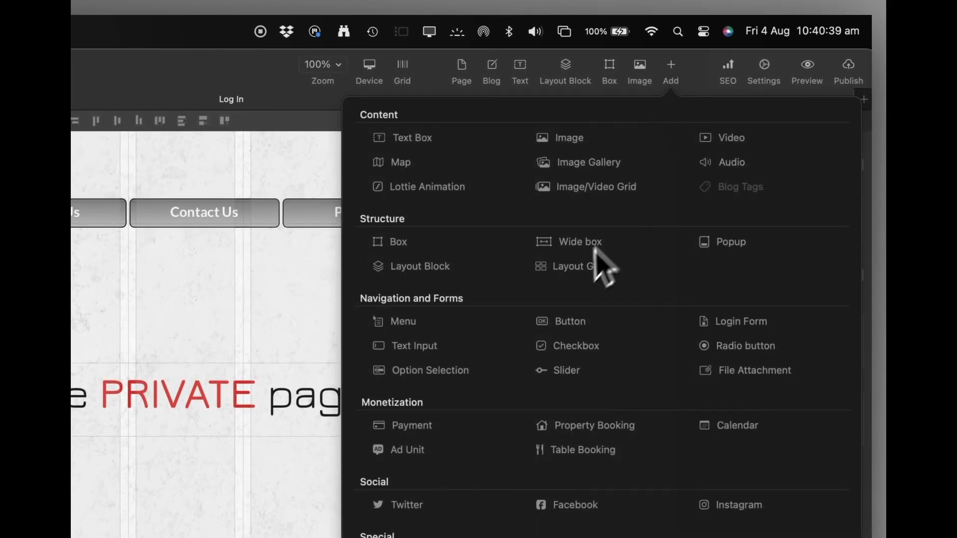
click(564, 320)
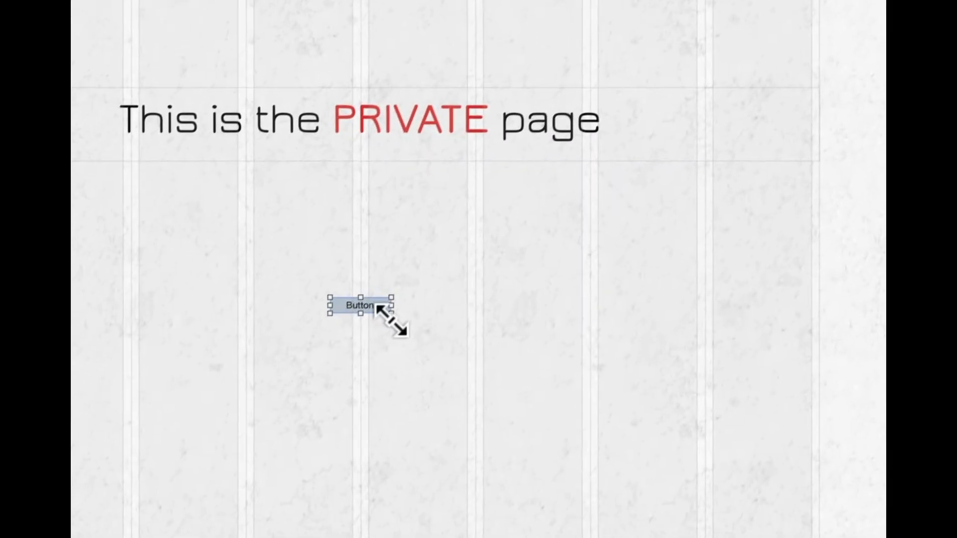
drag(399, 303, 481, 313)
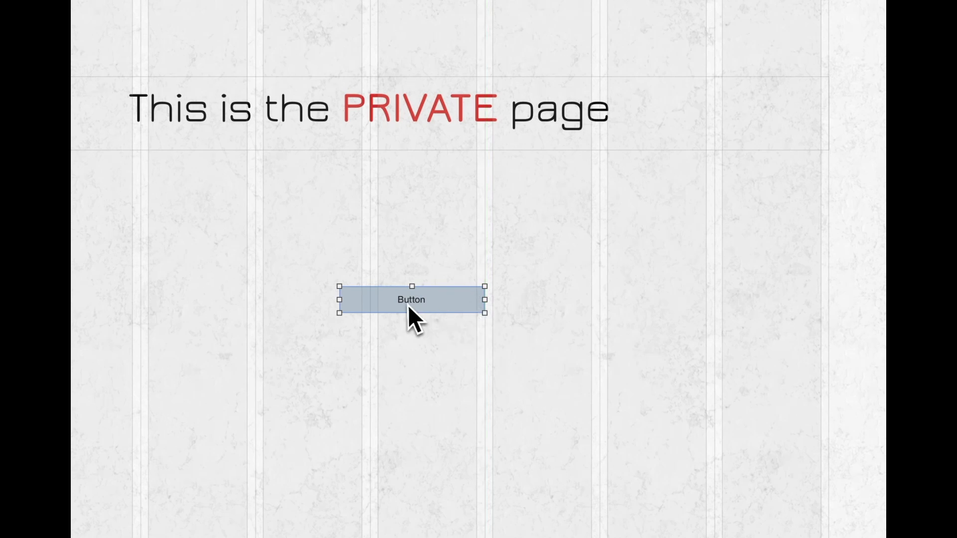
- Label the button 'IMPORTANT - LOG OUT' and centre it below the heading
double_click(406, 305)
text(LO)
key(BackSpace)
key(BackSpace)
text(IMPORT)
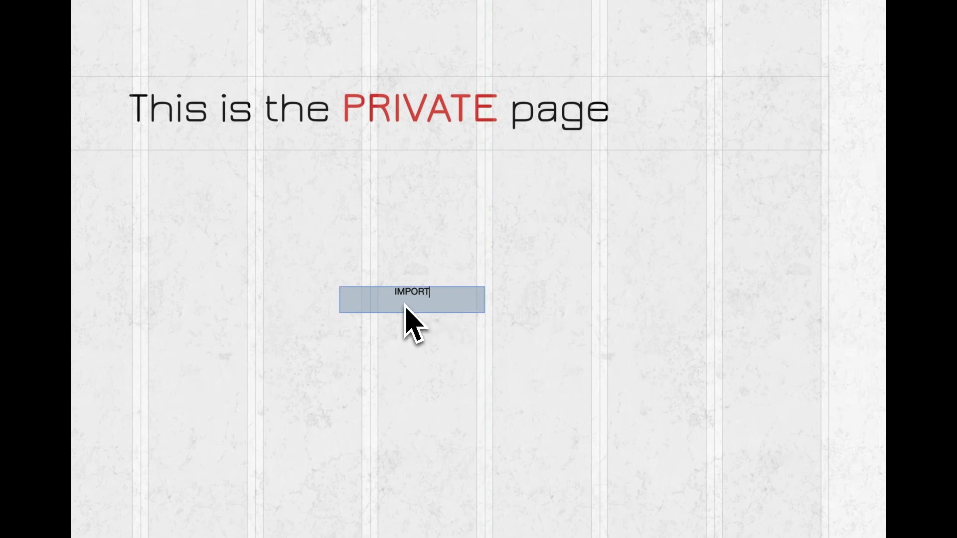
text(ANT - LOG OUT)
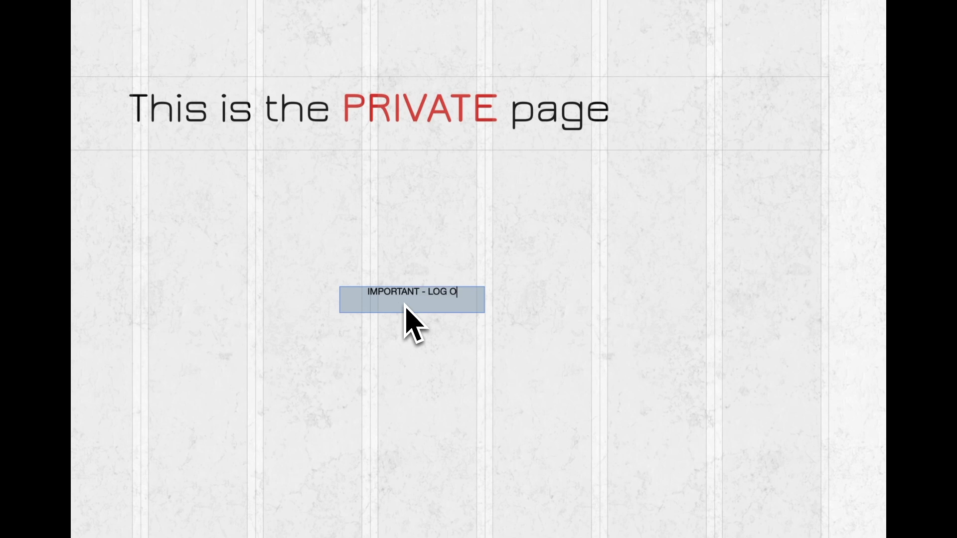
click(398, 360)
drag(414, 310, 370, 276)
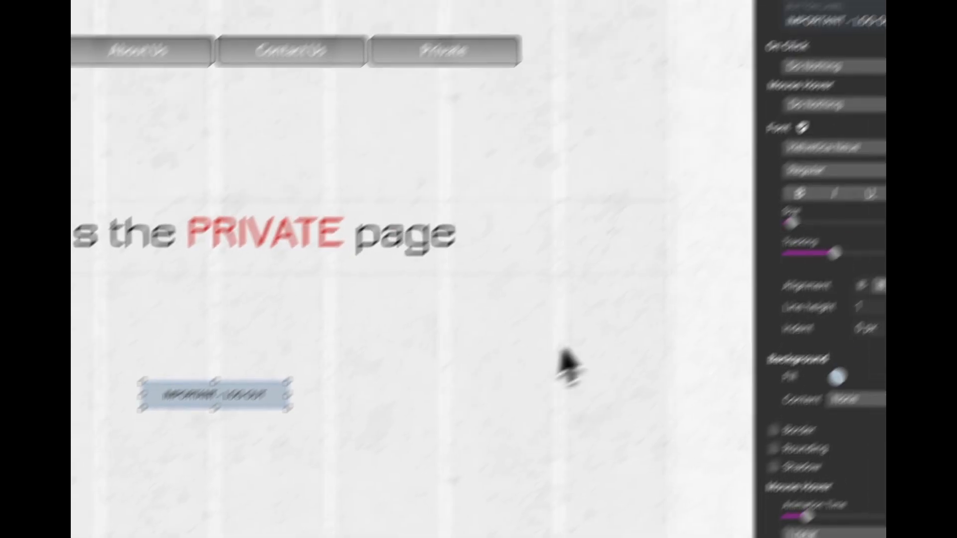
- Set the button's On Click action to Logout
click(722, 136)
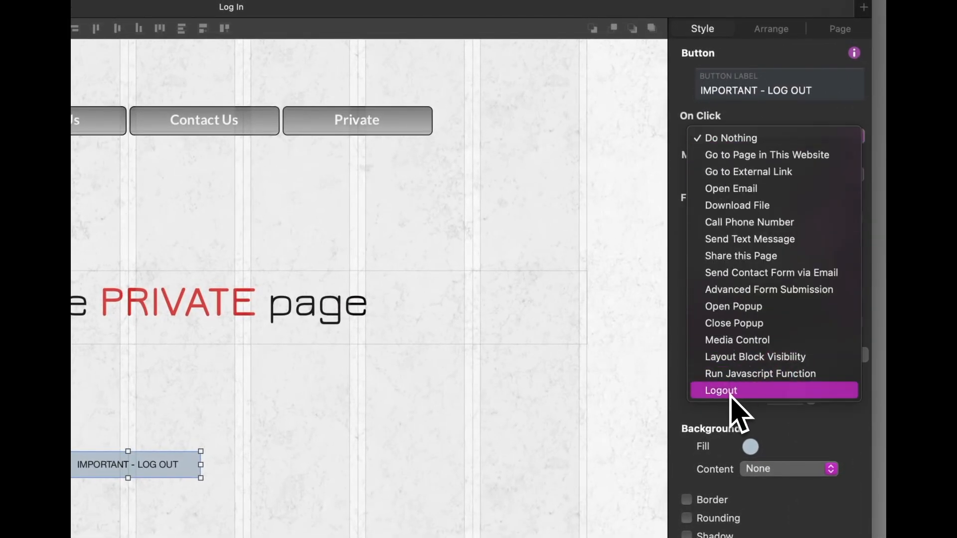
click(730, 392)
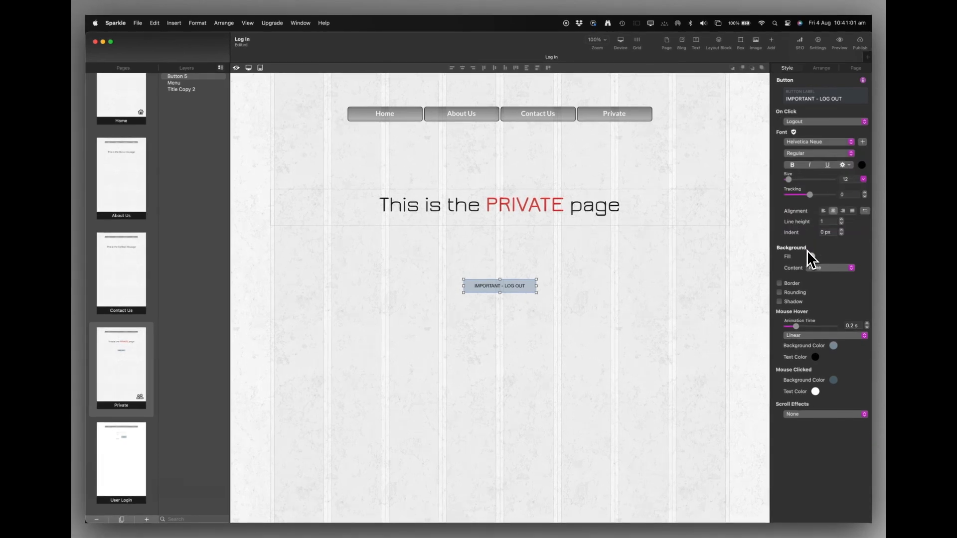
key(super+Tab)
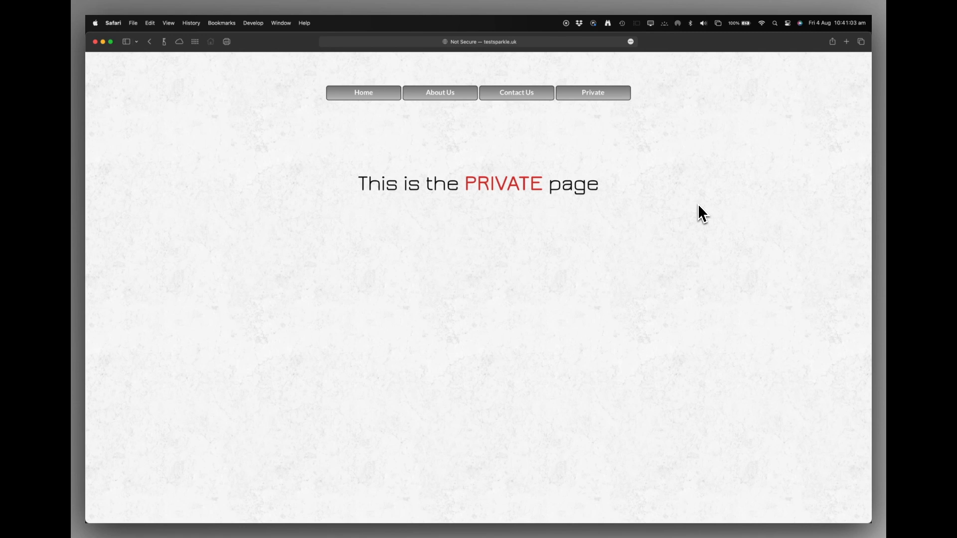
- Publish the updated site to testsparkle.uk and return to Safari
key(super+Tab)
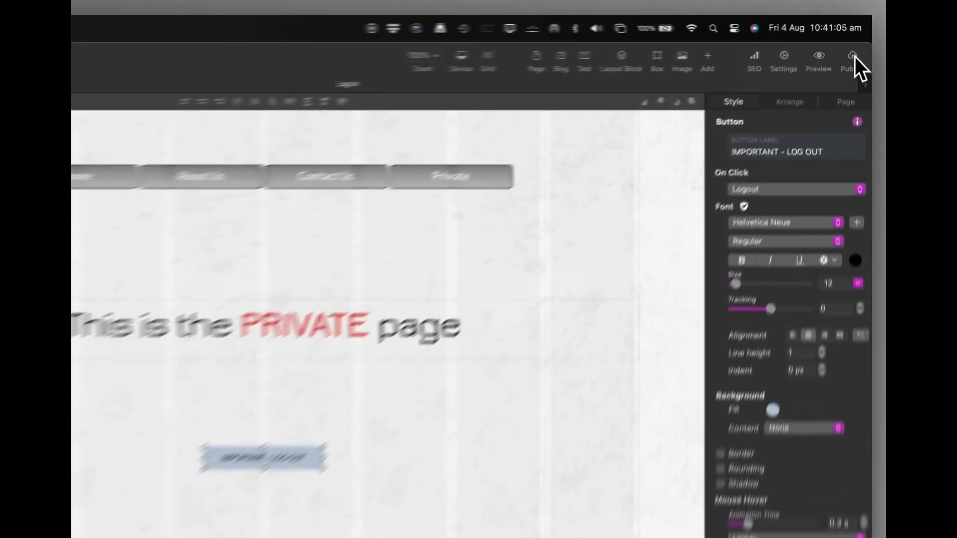
click(854, 59)
click(834, 104)
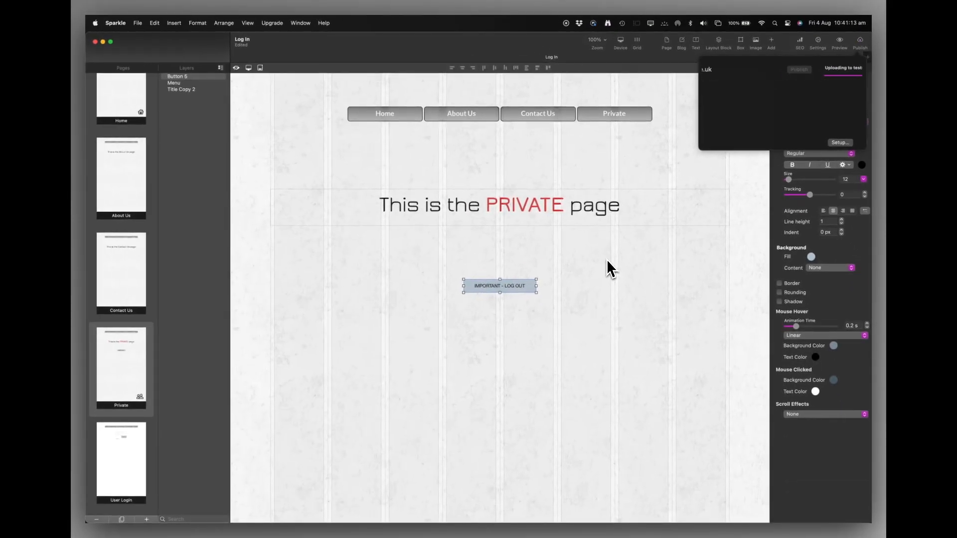
key(super+Tab)
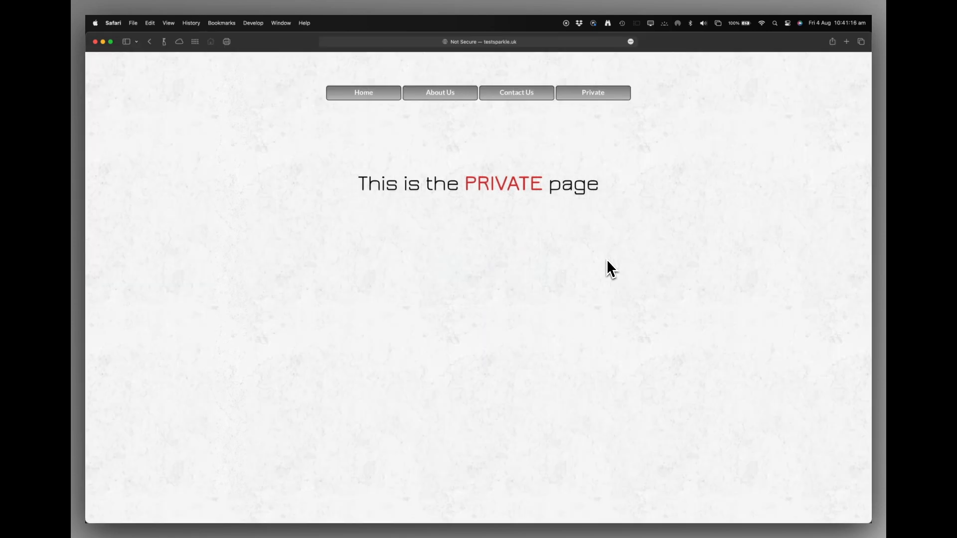
- Reload the live site, log out with the new button, and confirm Private shows the login form
key(super+r)
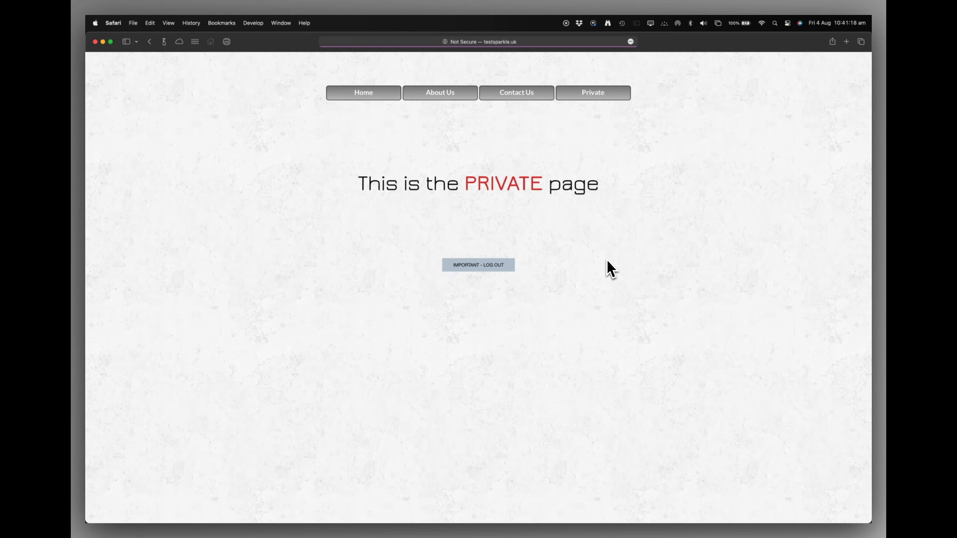
click(502, 266)
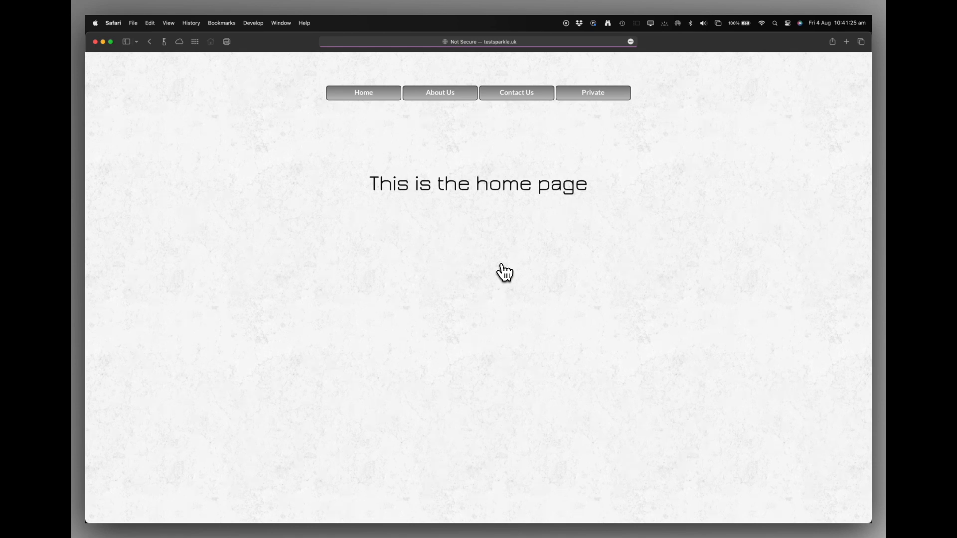
click(593, 95)
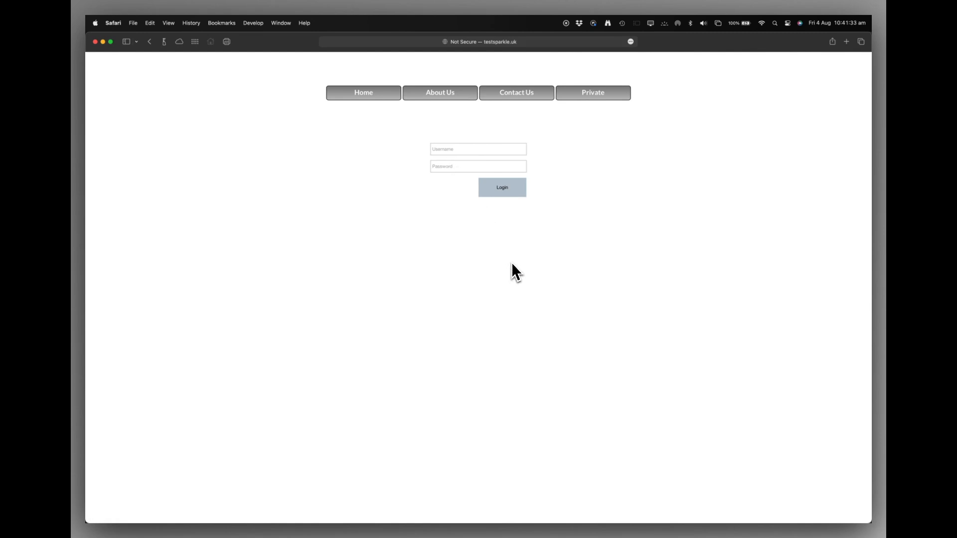
key(super+Tab)
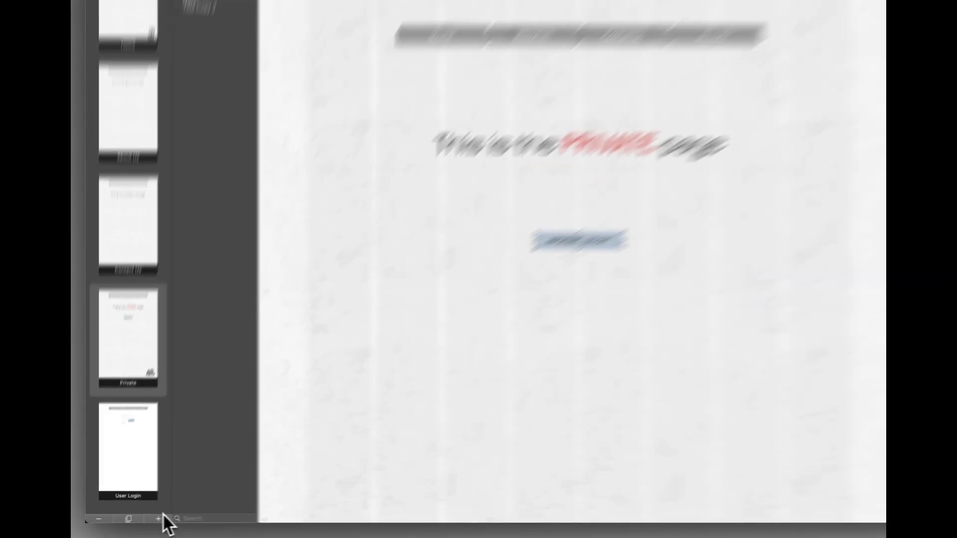
- Show the new page, blog post or section options, leaving placement at Top Level
click(146, 520)
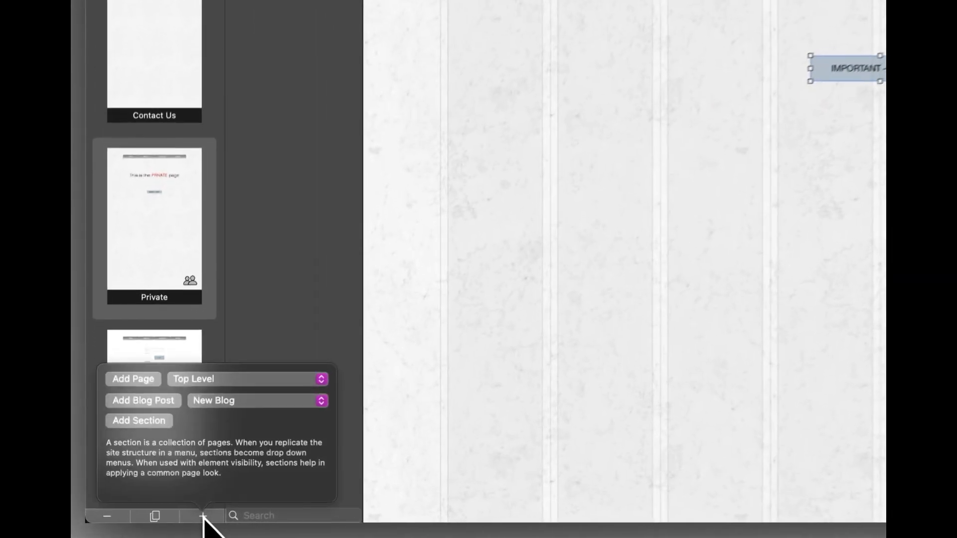
click(204, 375)
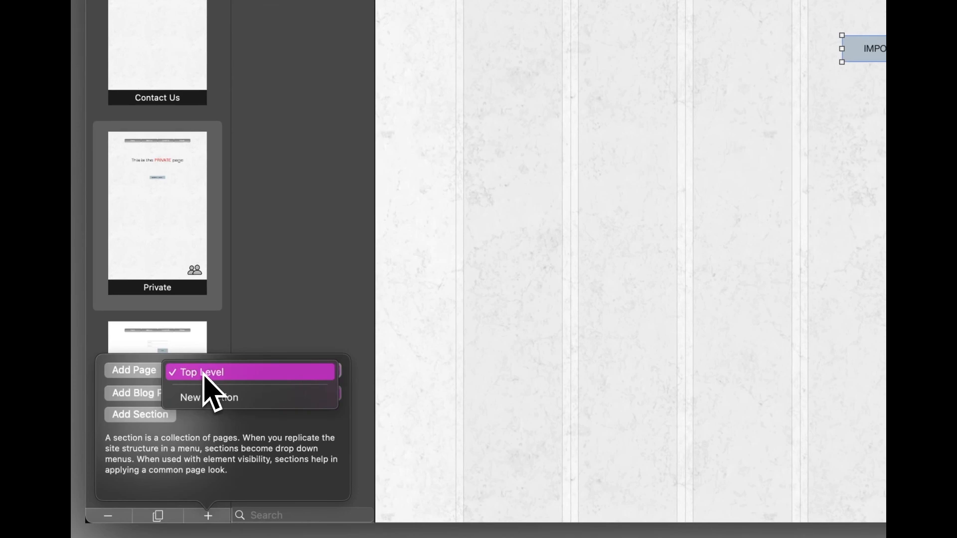
click(207, 422)
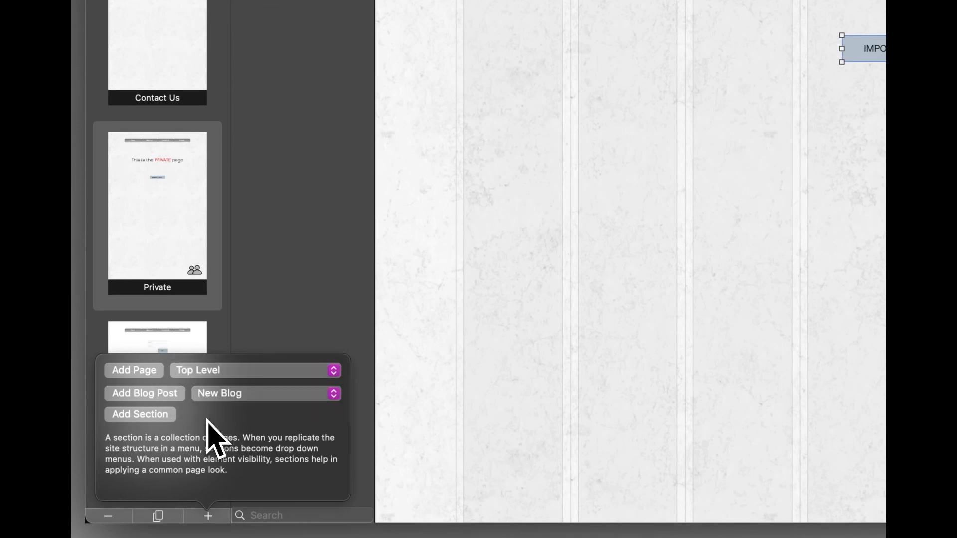